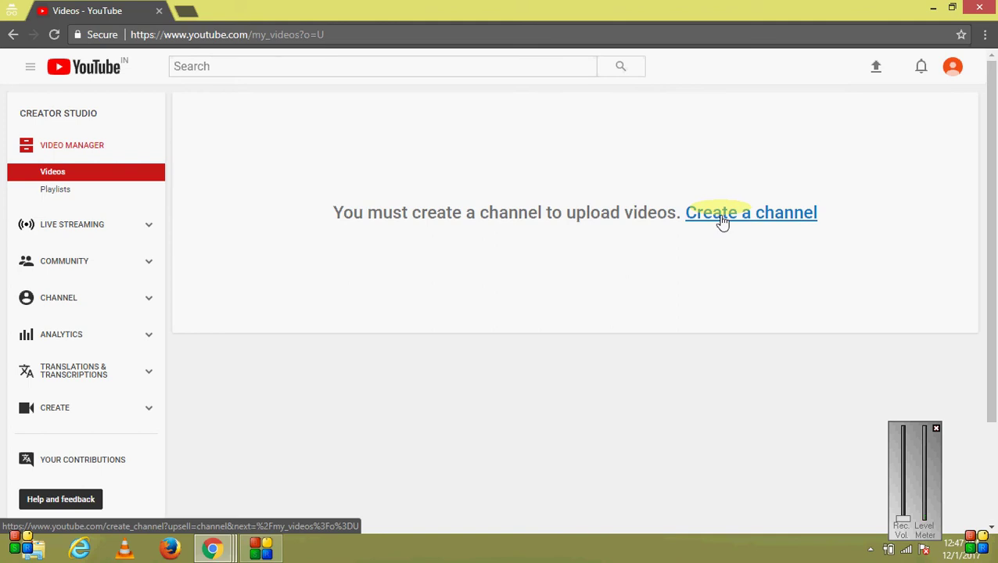
- Open the 'Use YouTube as...' dialog from Create a channel, with the first and last name prefilled
click(721, 220)
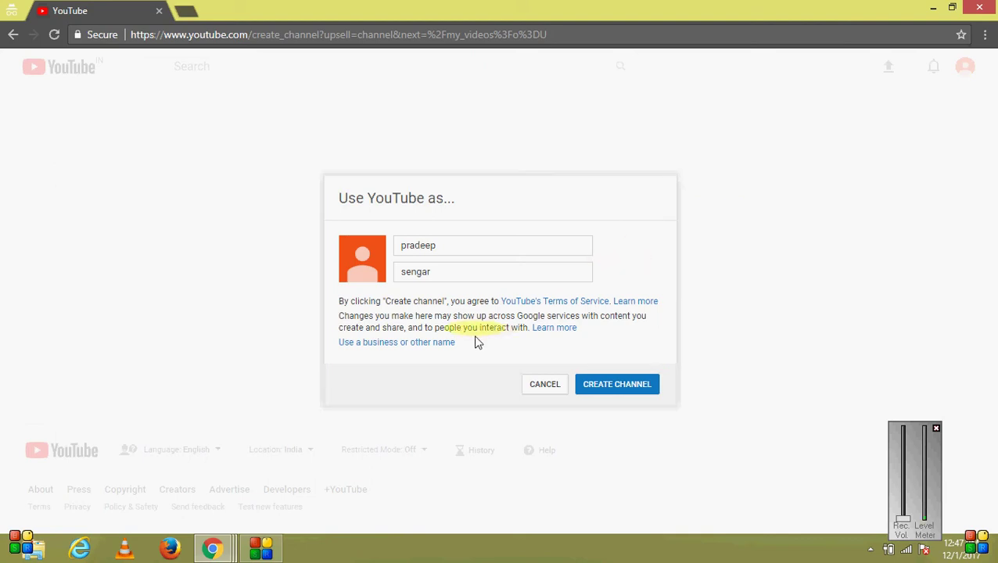
click(452, 250)
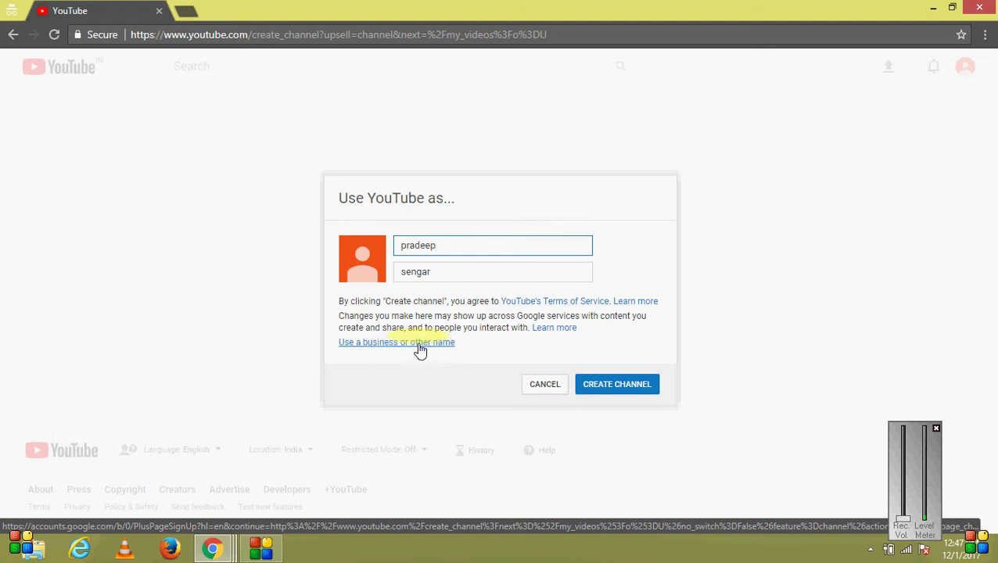
- Create a Brand Account under the business name only4fun to add the new channel
click(419, 344)
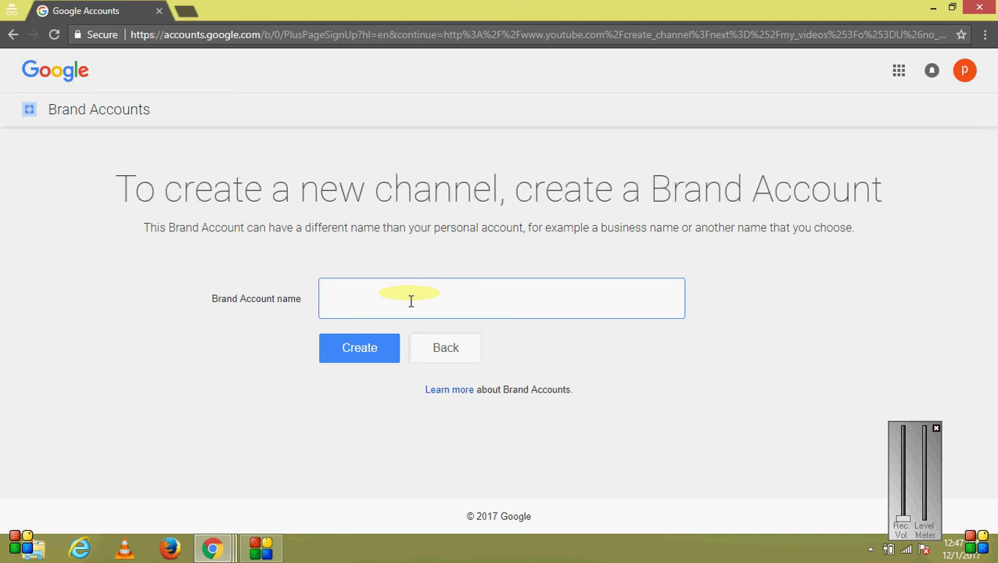
text(only4fun)
click(353, 350)
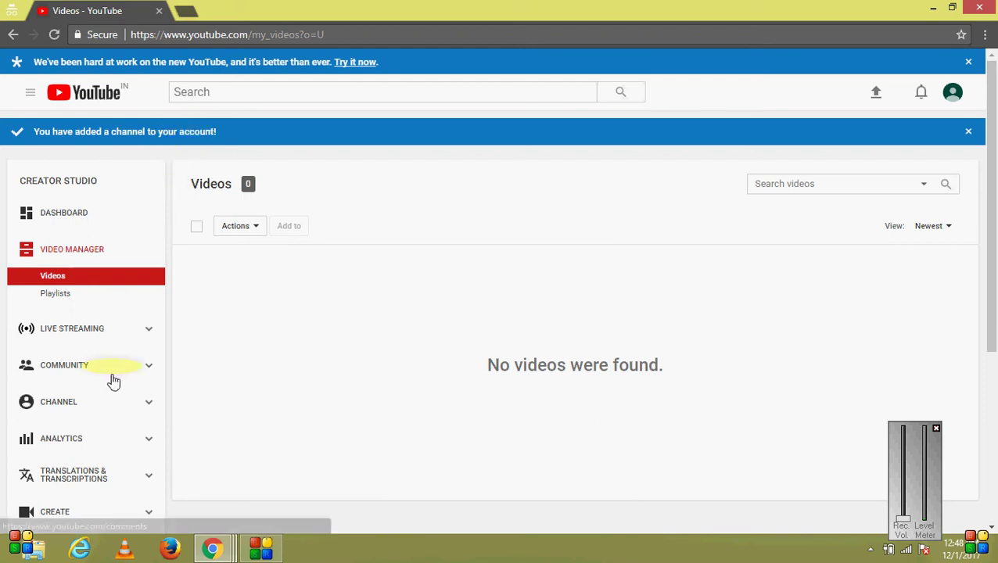
- Go to the channel's Status and features page and start phone verification
click(97, 417)
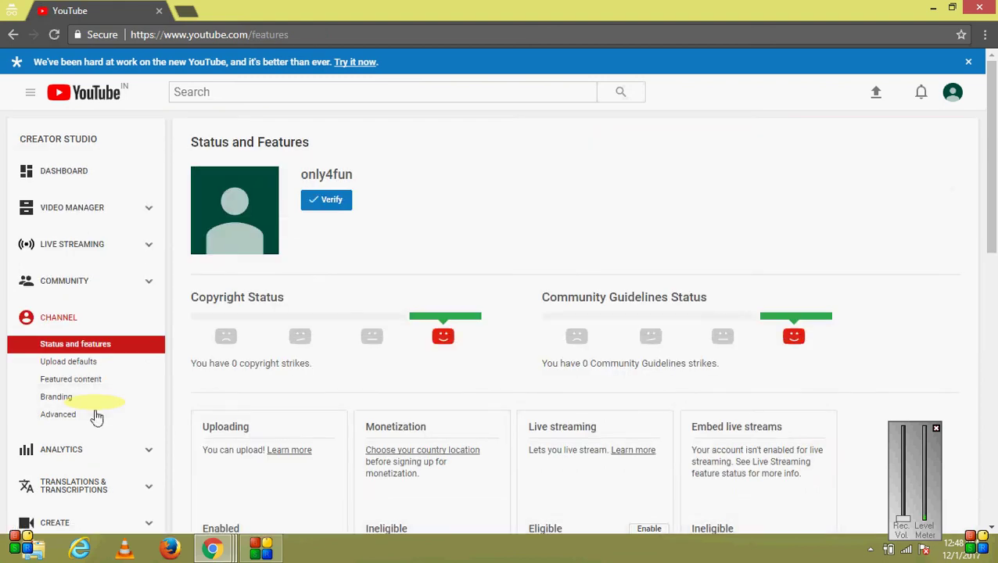
click(329, 203)
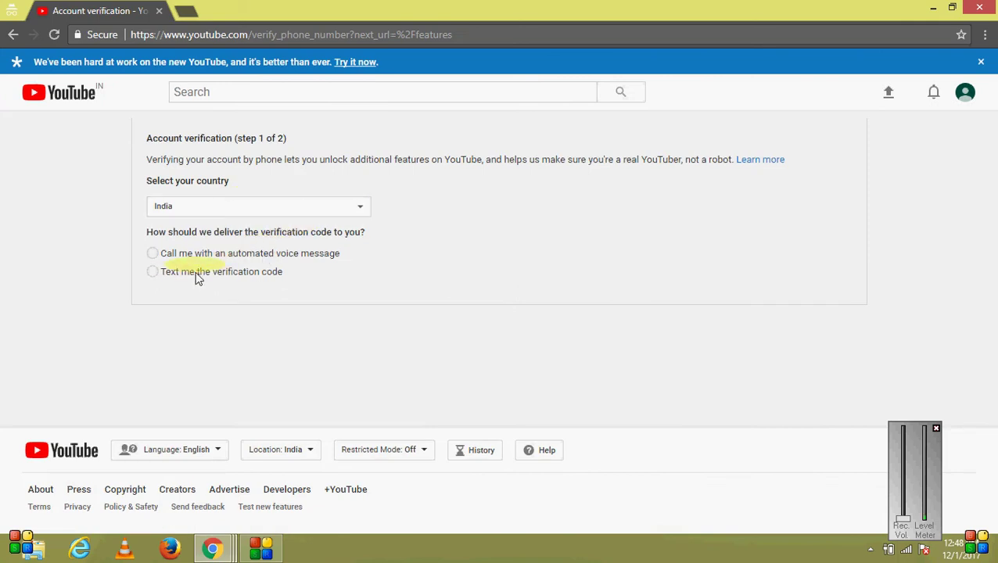
- Request the verification code by text message to the account's phone number
click(151, 274)
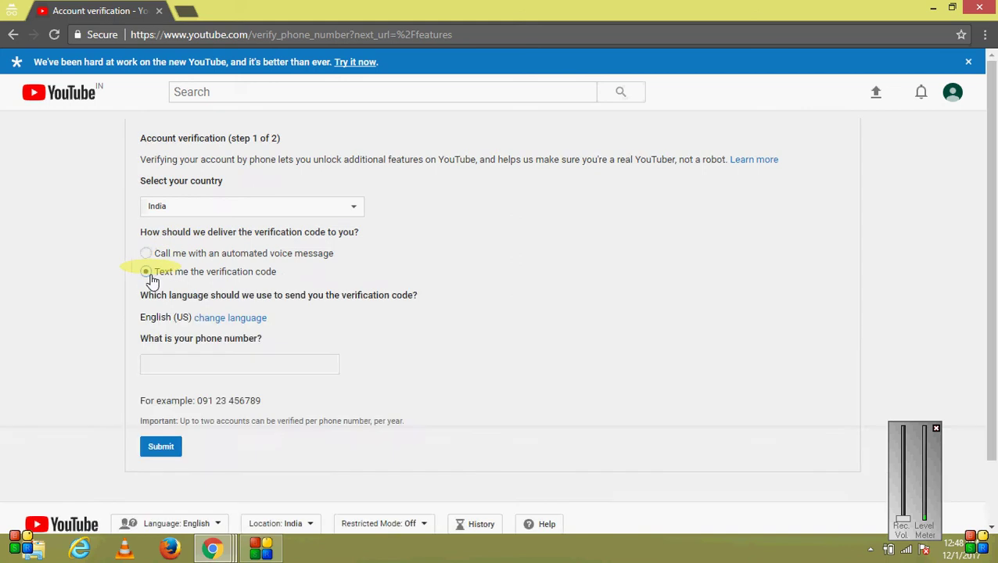
click(162, 364)
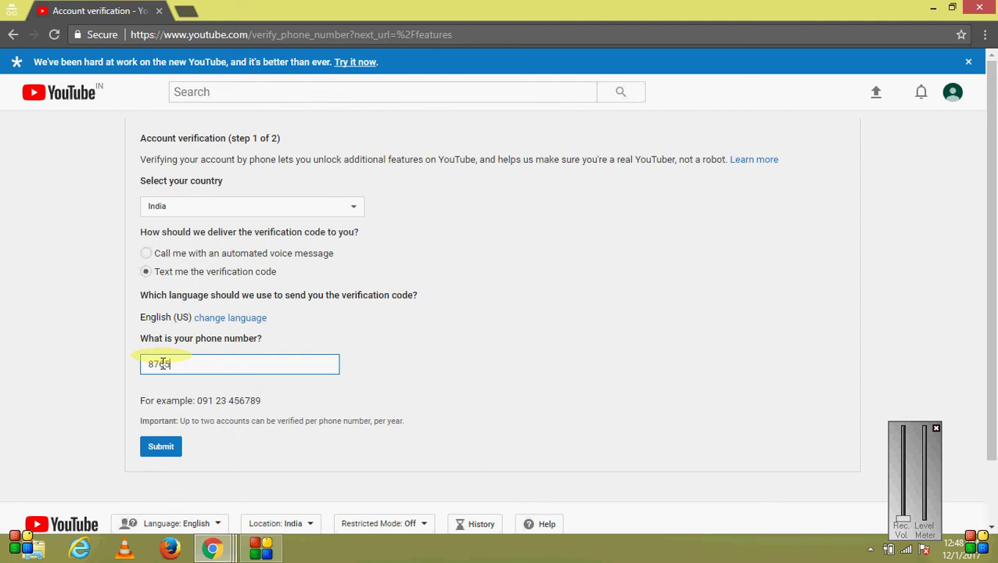
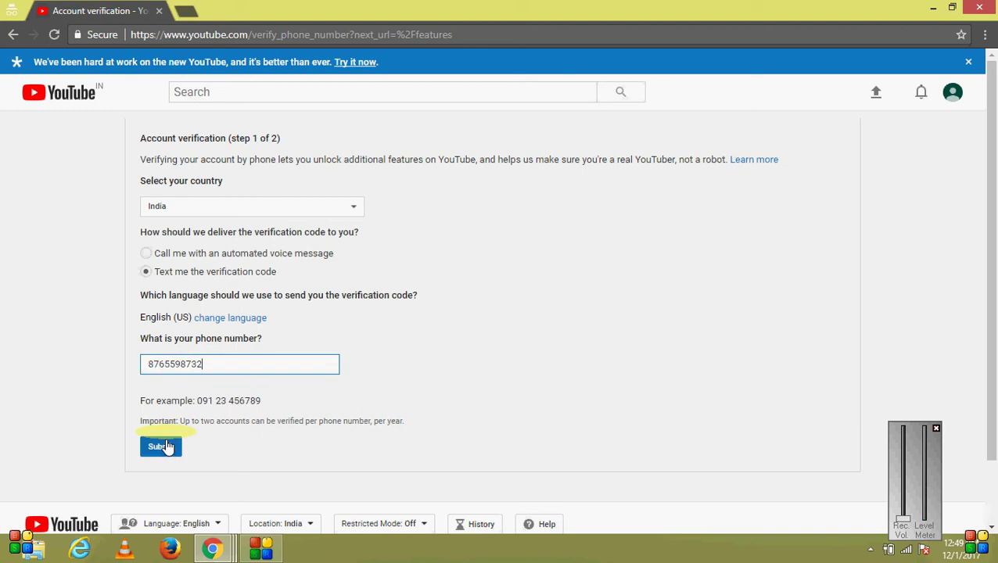
click(161, 446)
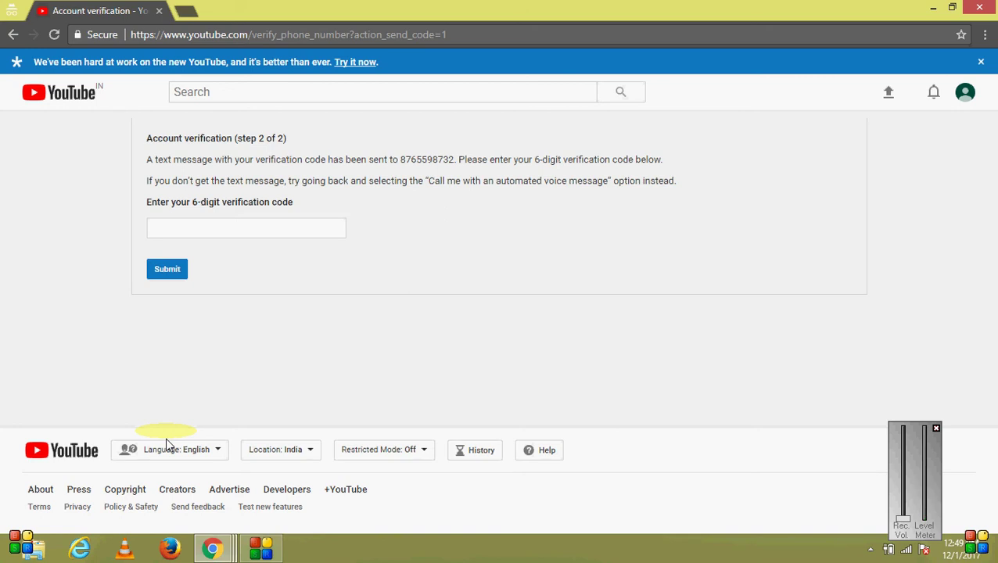
- Enter and submit the received 6-digit verification code
click(192, 227)
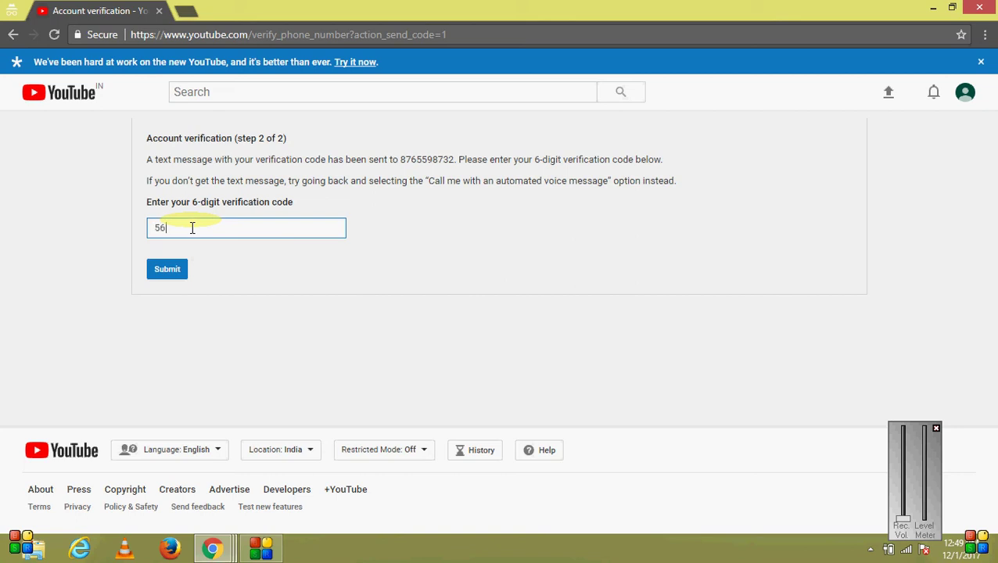
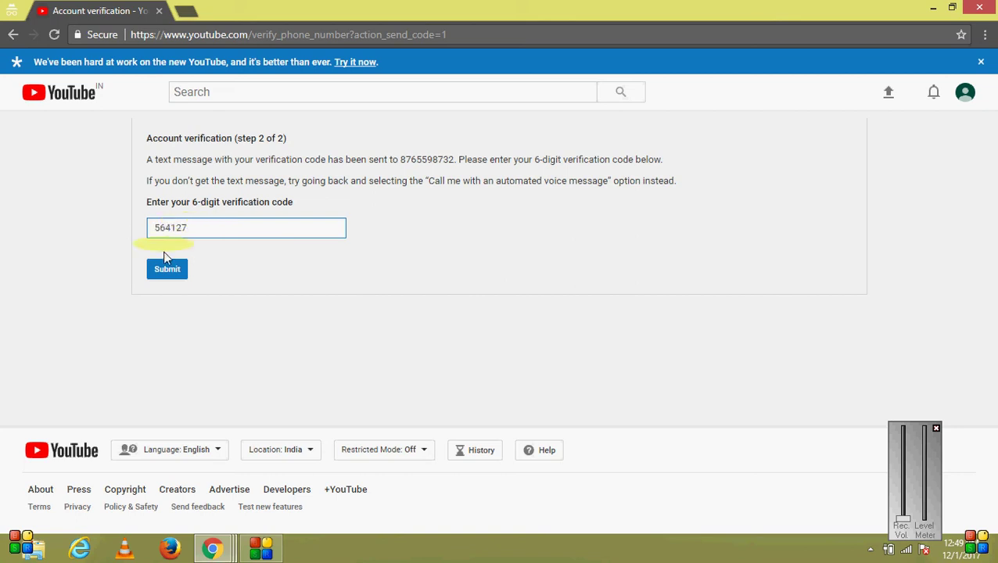
click(165, 269)
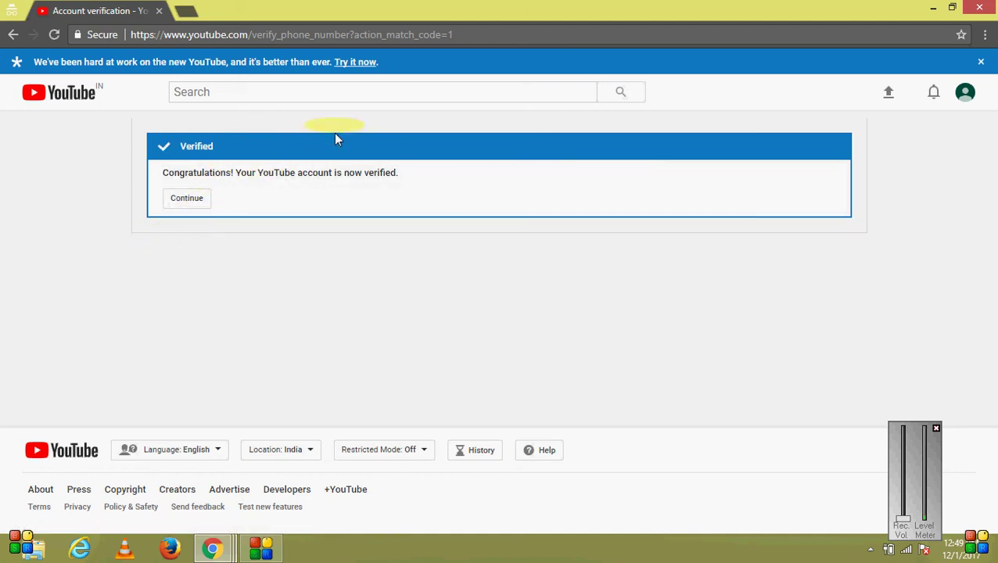
- Follow the Monetization card's country-location prompt to the Advanced channel settings page
click(191, 205)
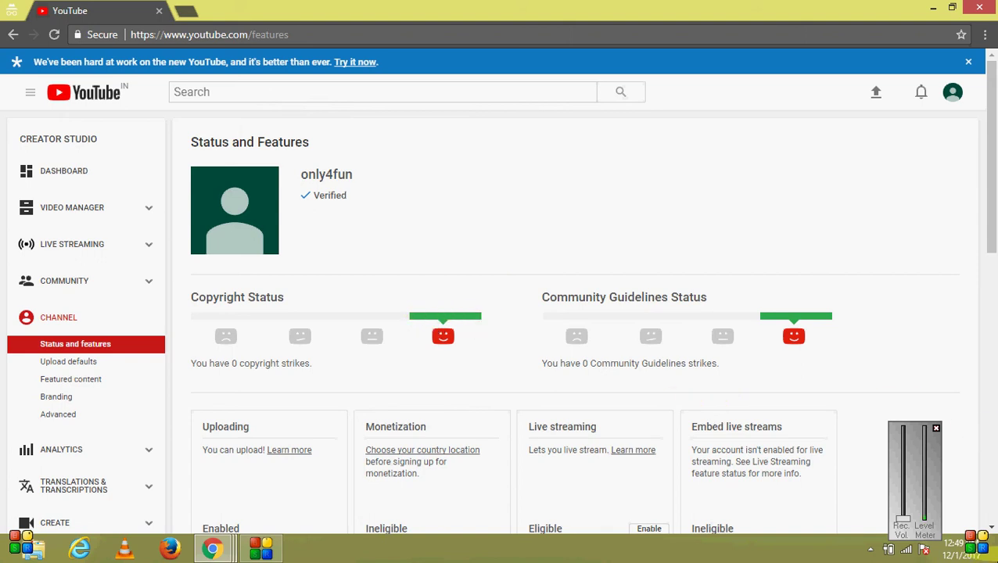
scroll(876, 500, down, 3)
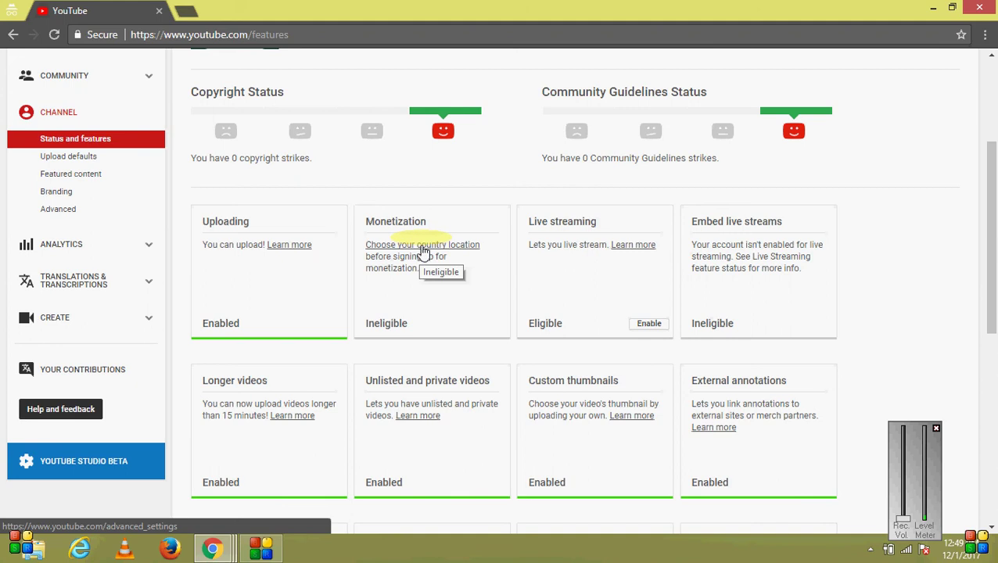
click(423, 252)
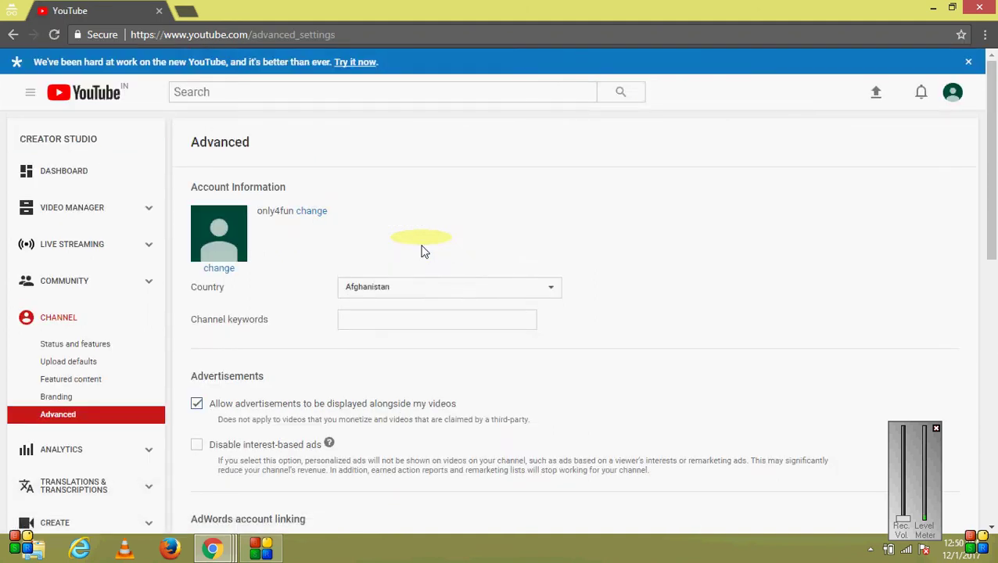
- Select India as the channel's country and save the Advanced settings
click(421, 287)
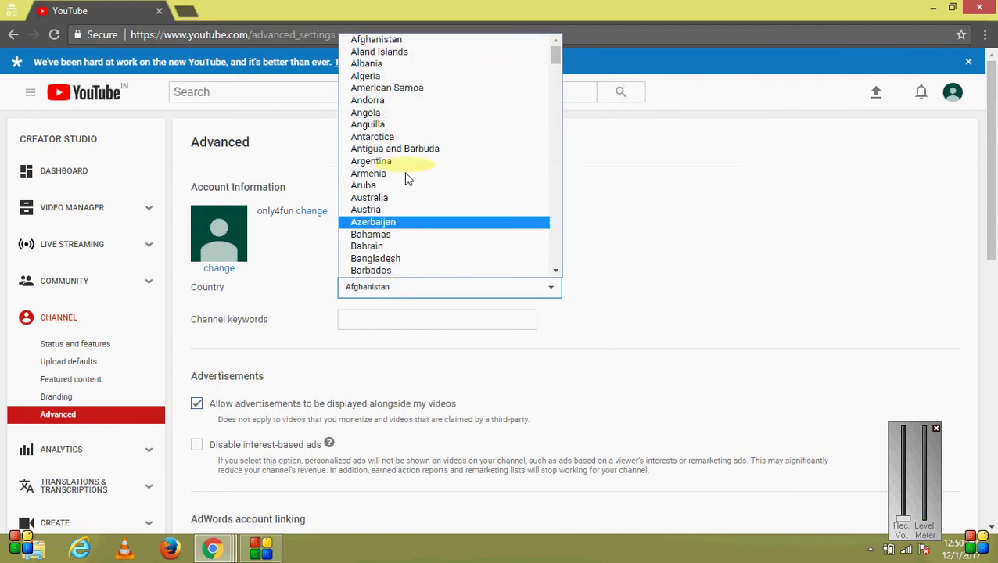
text(india)
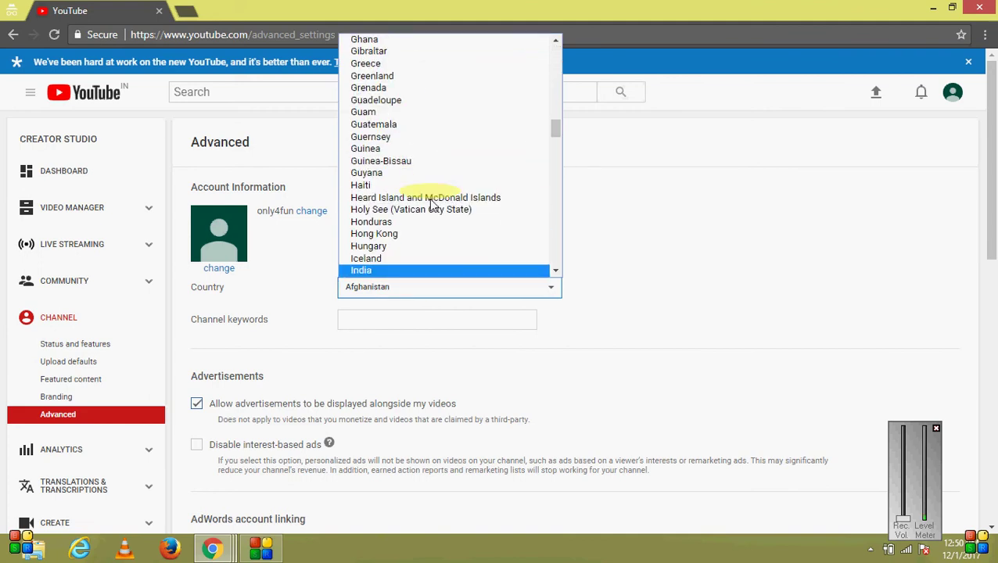
key(Return)
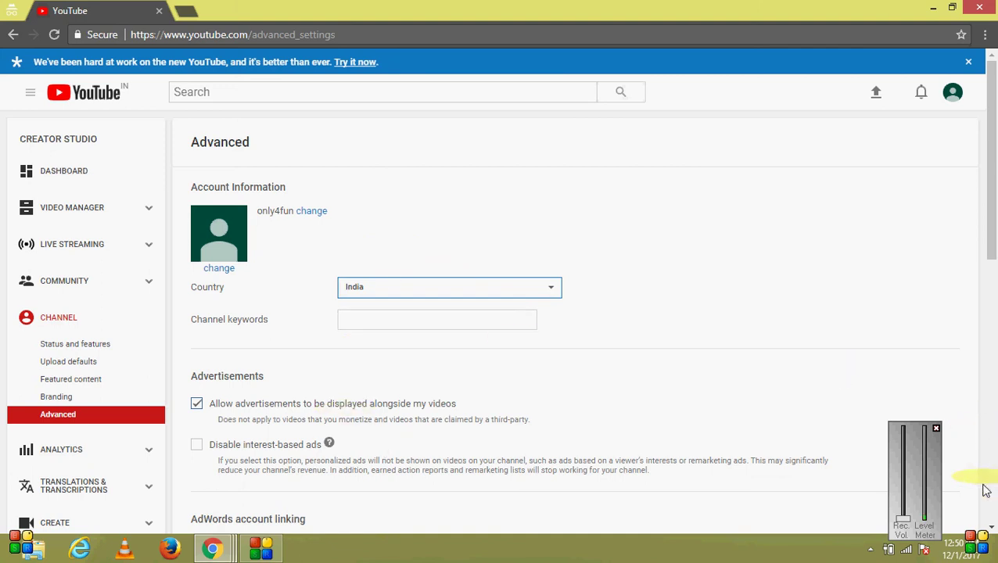
click(990, 528)
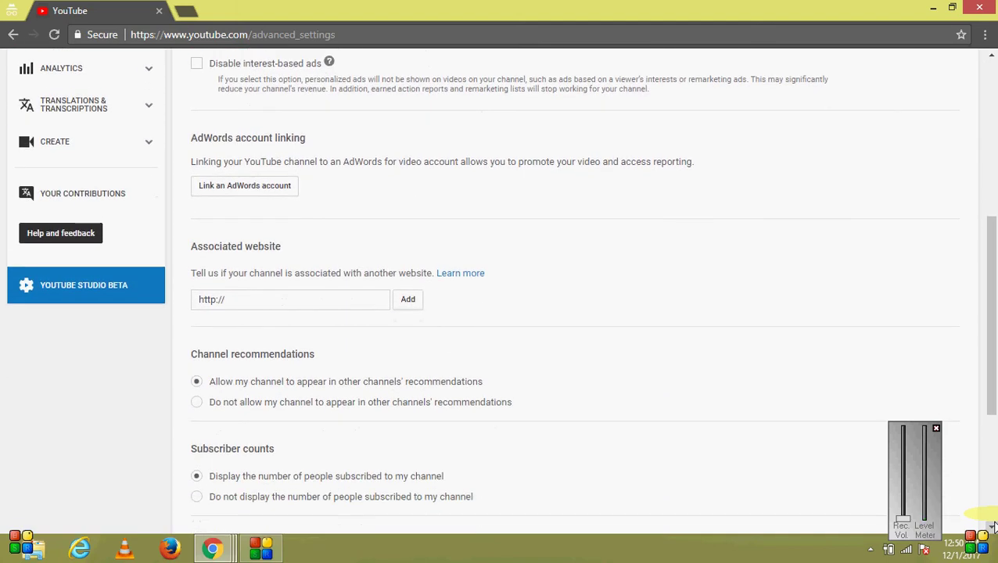
click(990, 527)
click(991, 528)
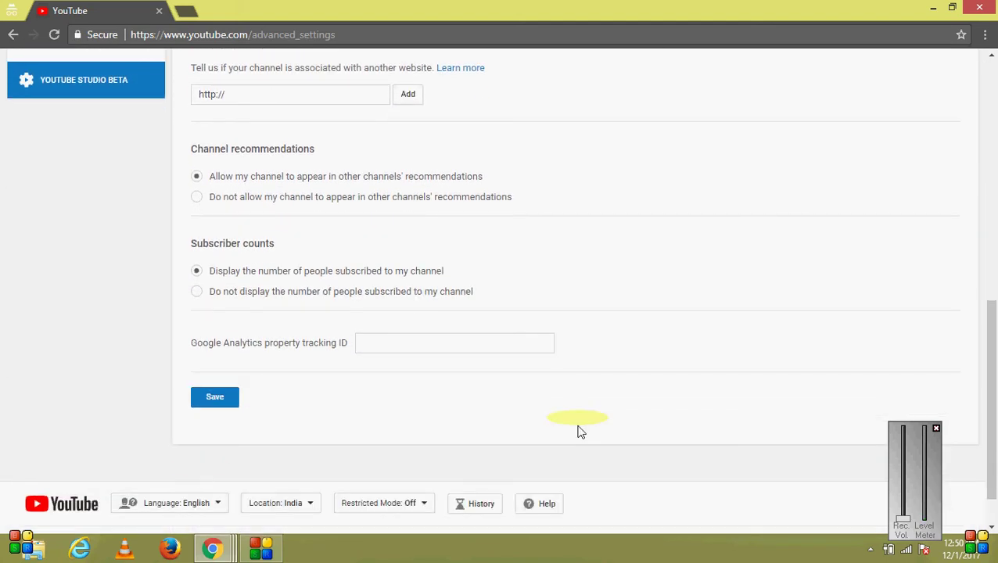
click(213, 406)
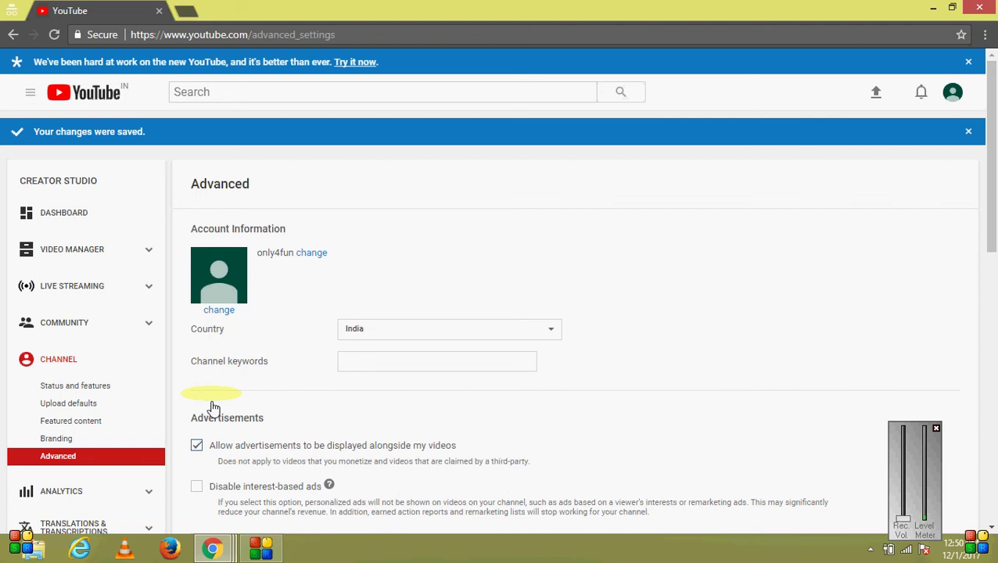
click(393, 361)
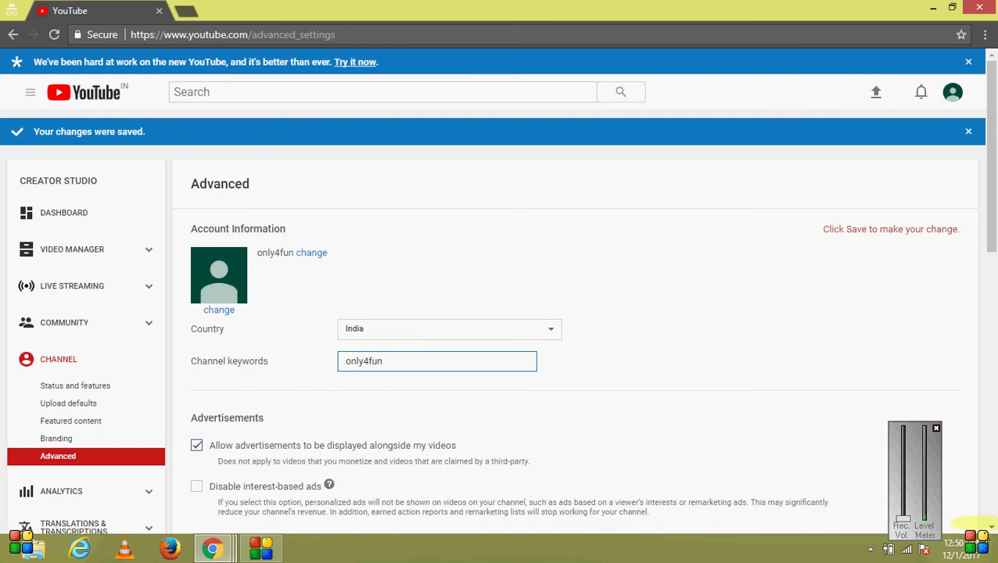
click(990, 528)
scroll(988, 532, down, 4)
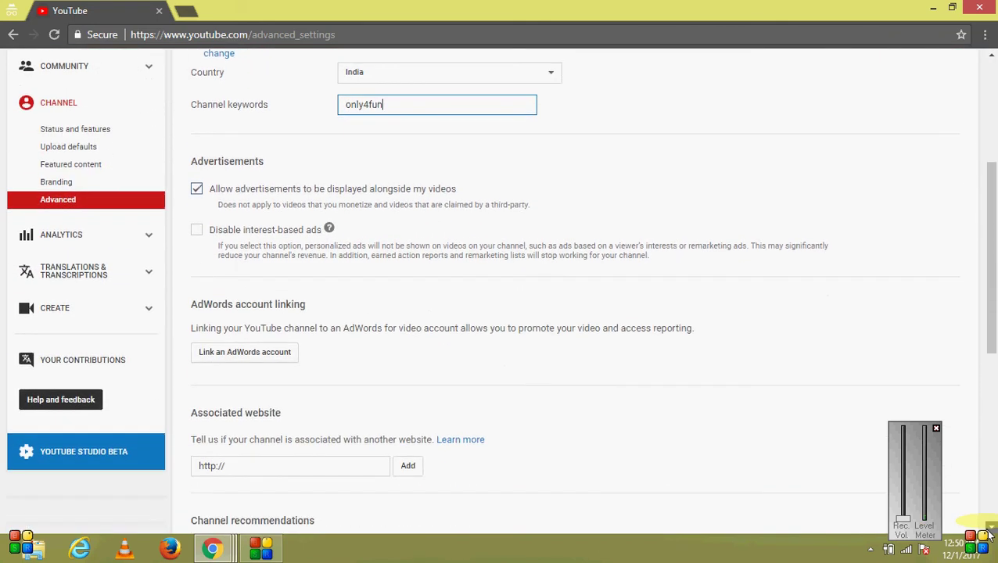
scroll(989, 532, down, 1)
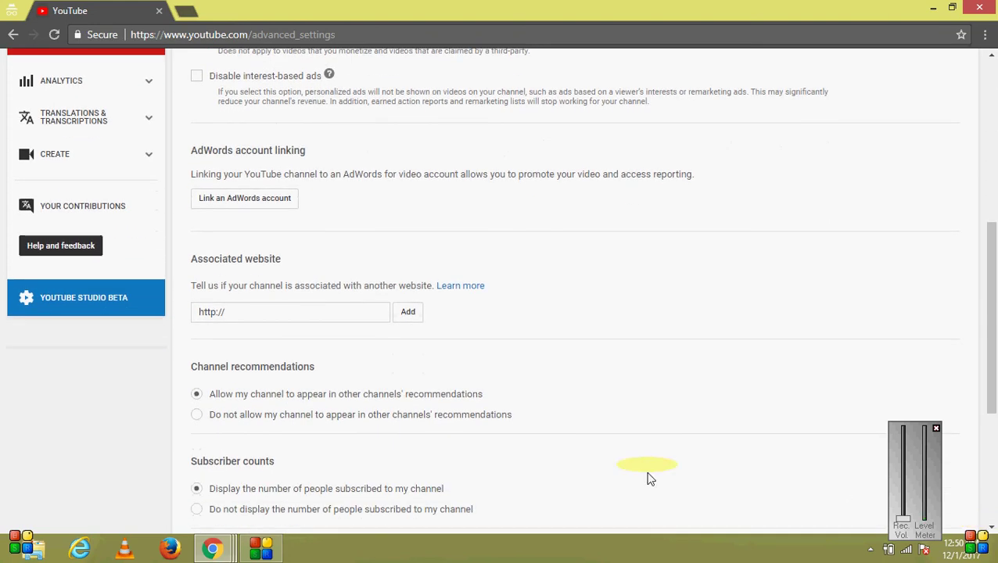
click(289, 312)
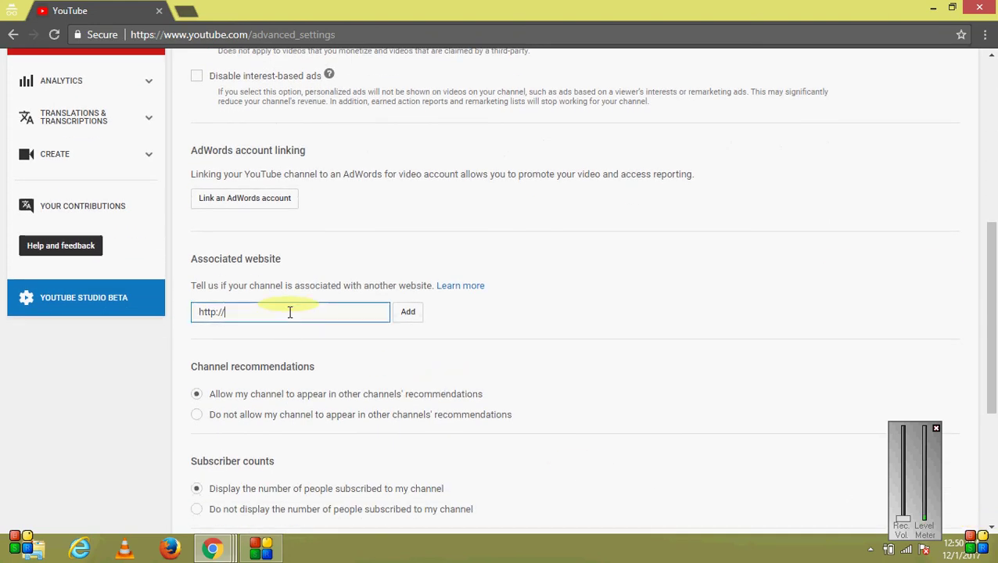
click(289, 312)
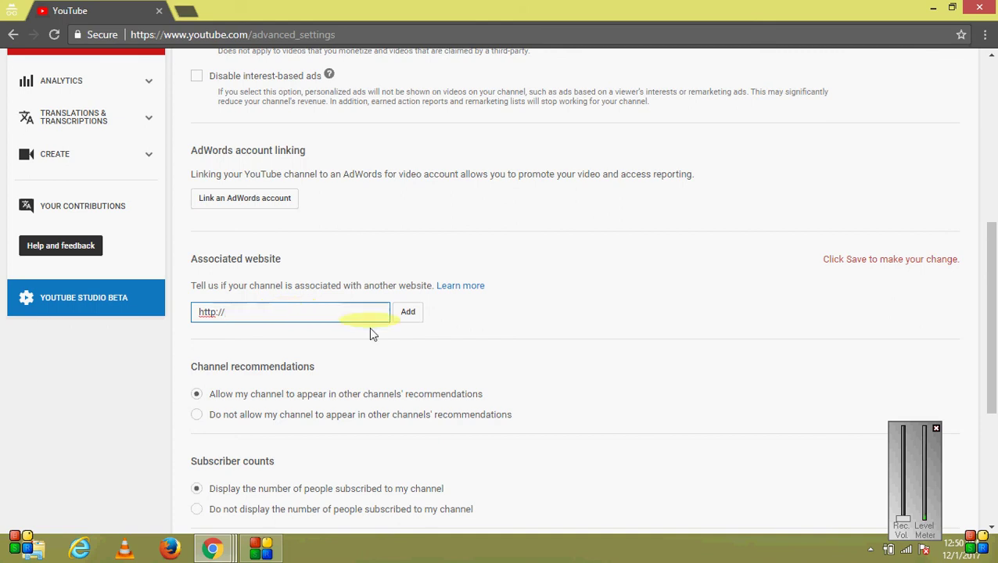
click(407, 313)
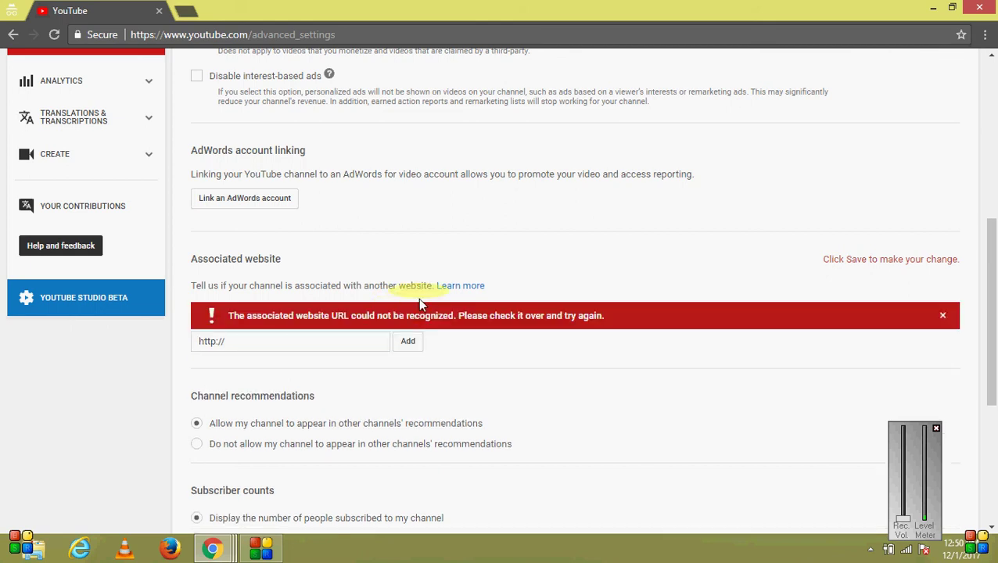
click(460, 286)
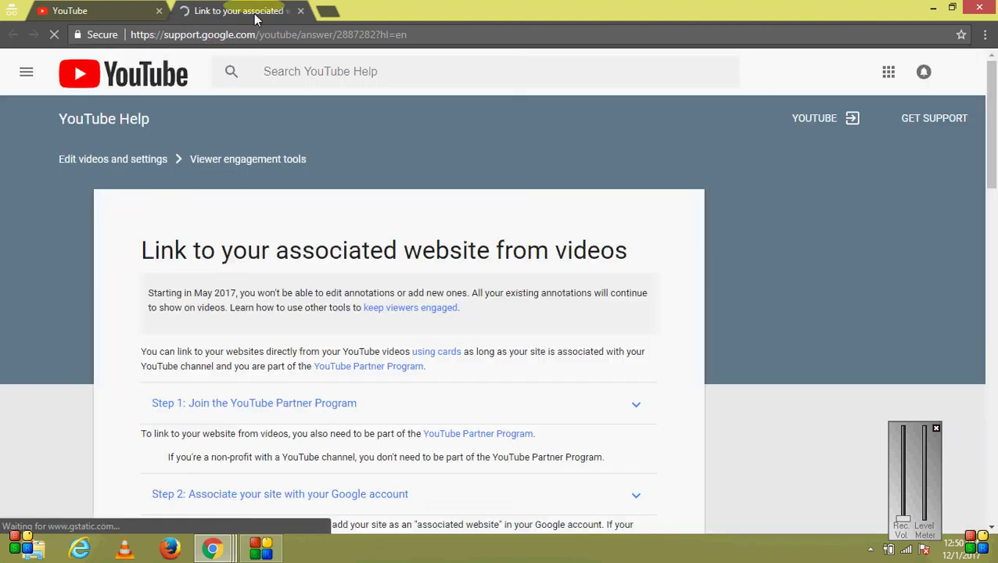
click(302, 11)
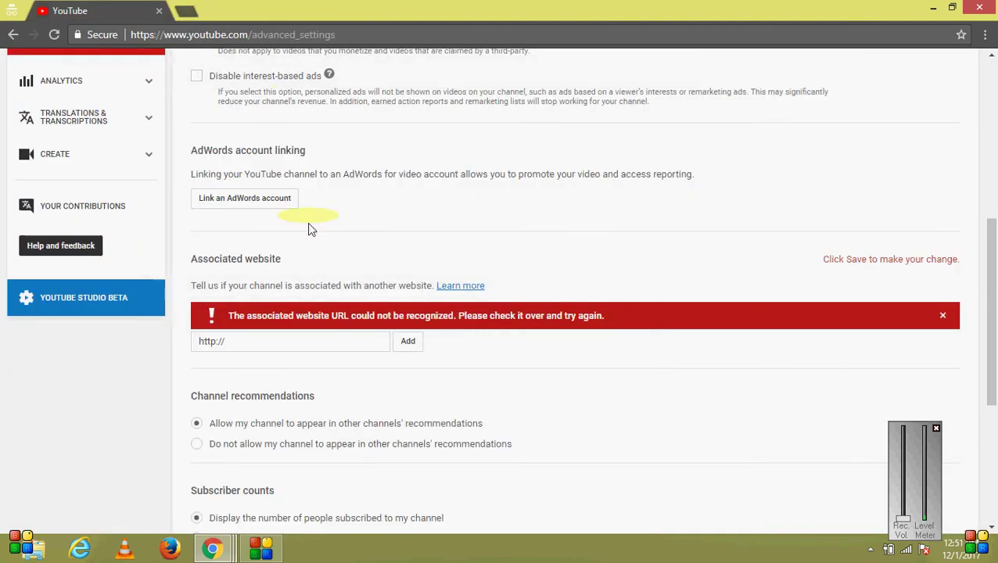
click(313, 341)
double_click(314, 341)
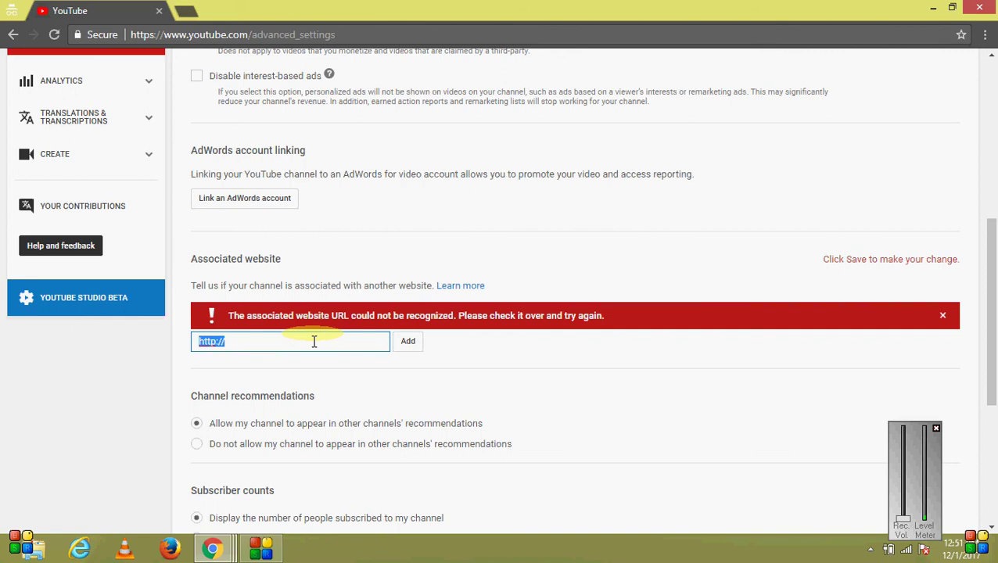
click(278, 544)
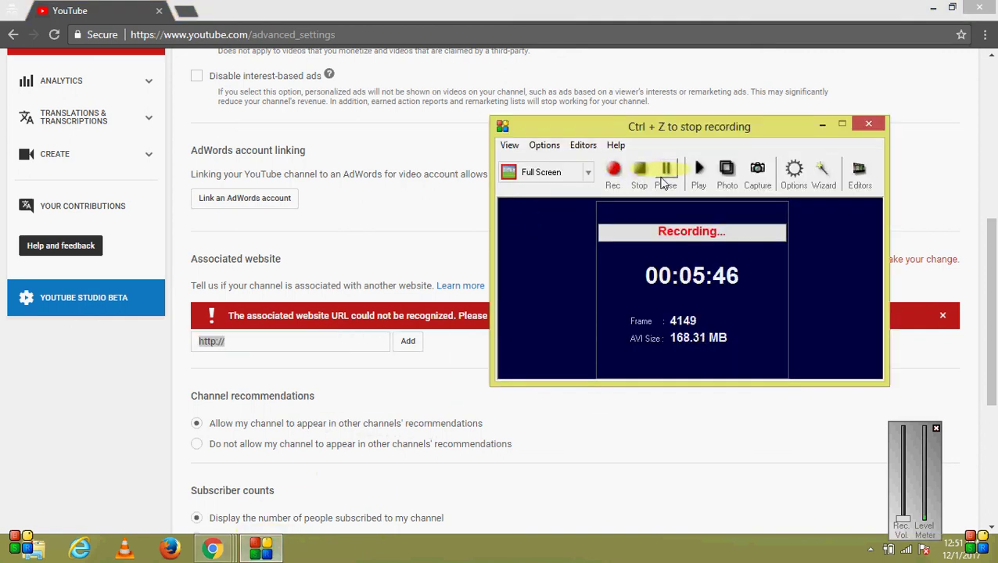
- Open the Monetization setup page showing the four steps to apply
click(664, 172)
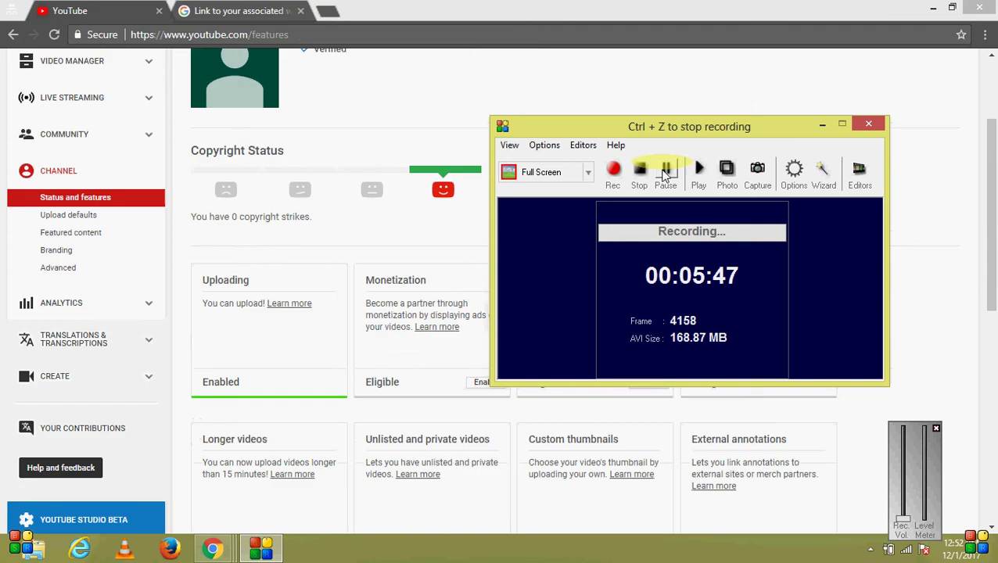
click(822, 125)
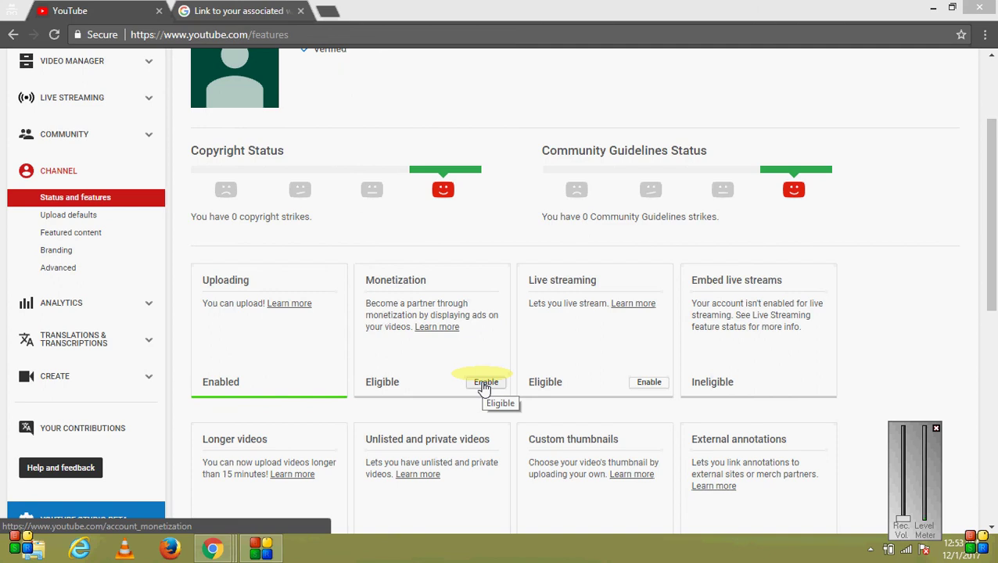
click(485, 382)
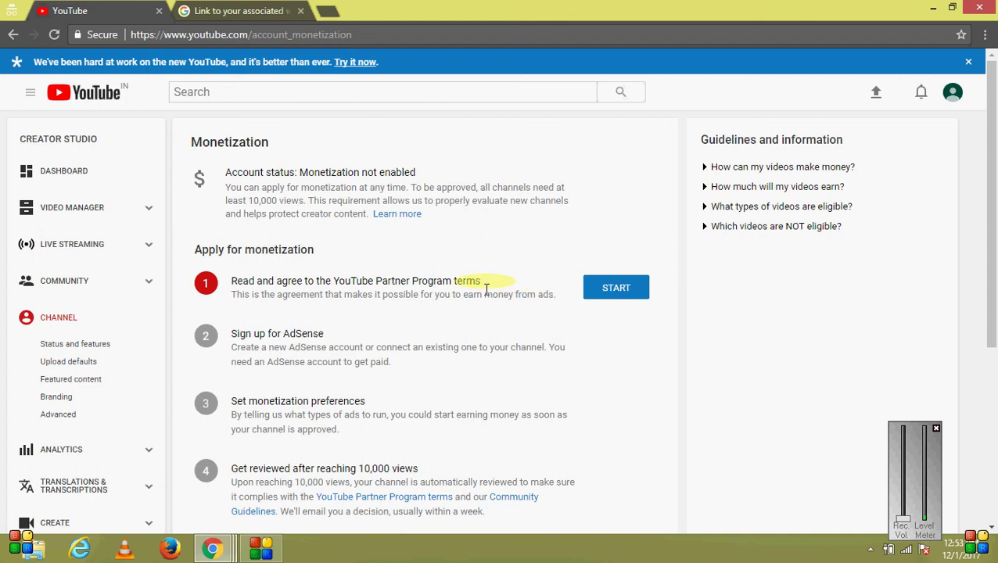
- Accept the YouTube Partner Program terms after ticking all three agreement checkboxes
click(634, 288)
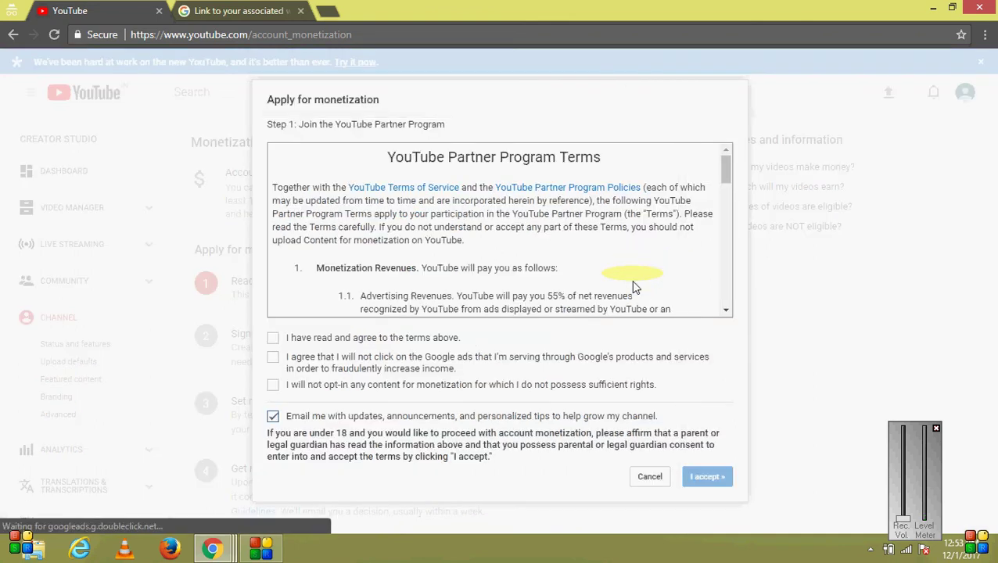
click(274, 338)
click(273, 359)
click(273, 385)
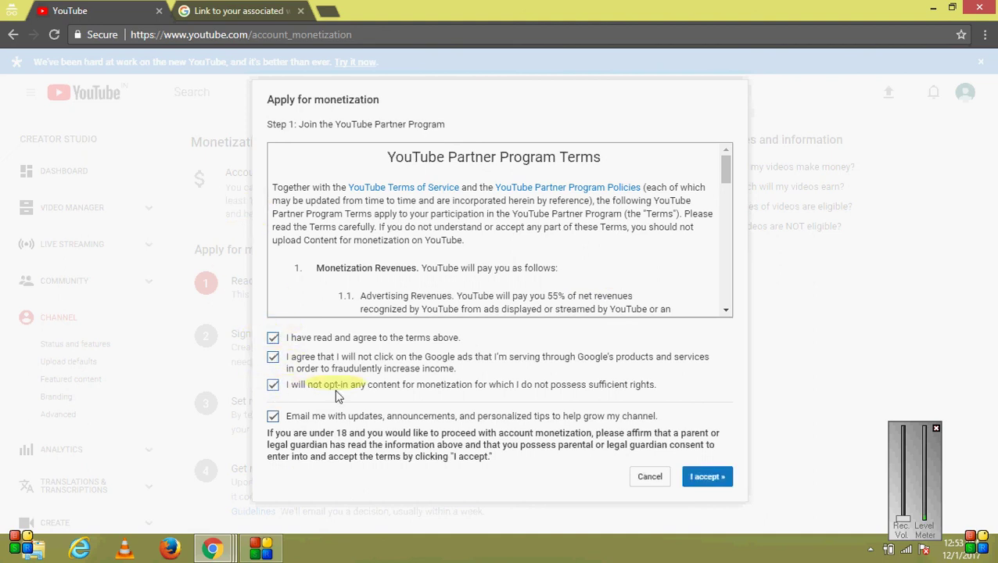
click(693, 477)
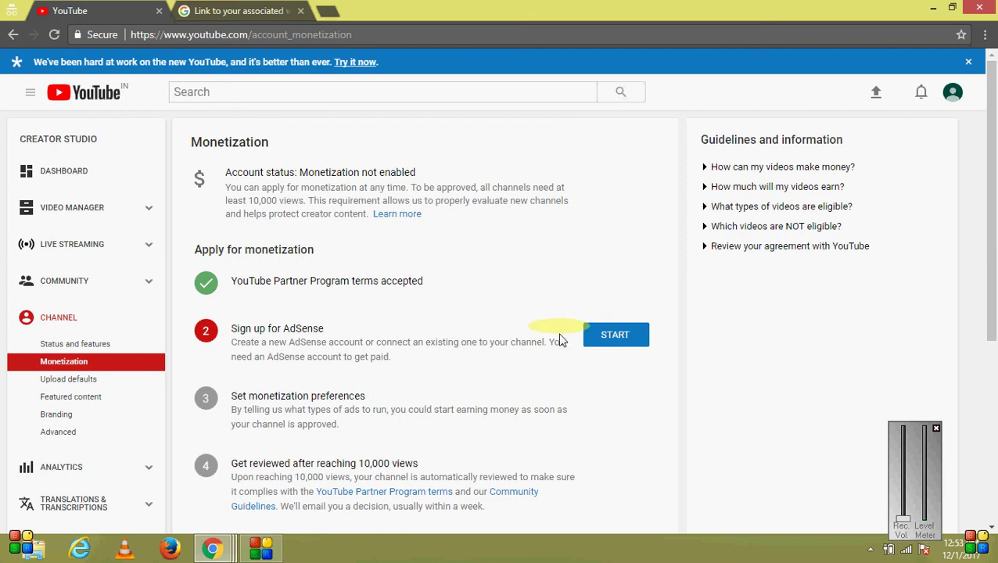
click(608, 339)
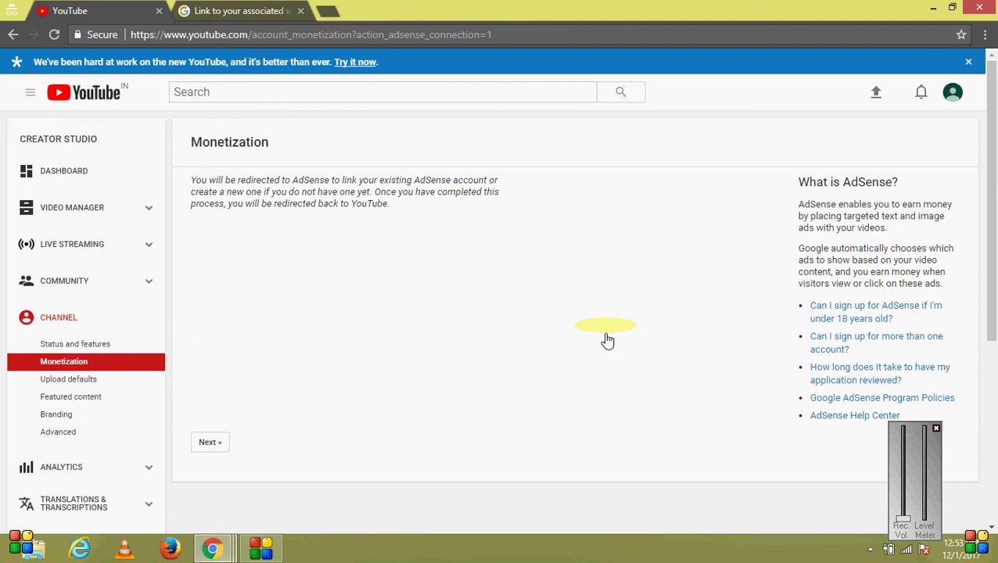
click(221, 449)
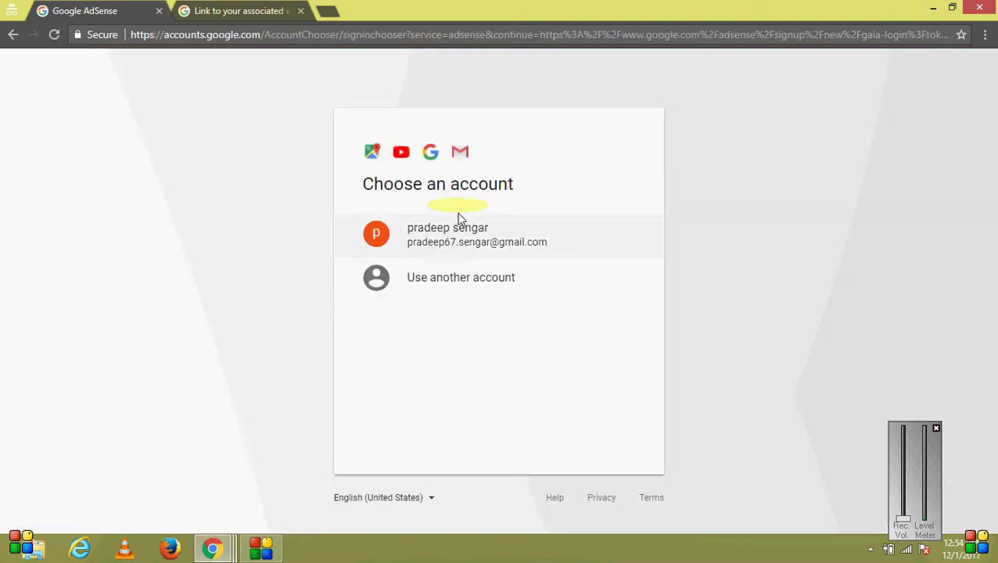
- Sign in with the existing Google account and set the country to India
click(458, 236)
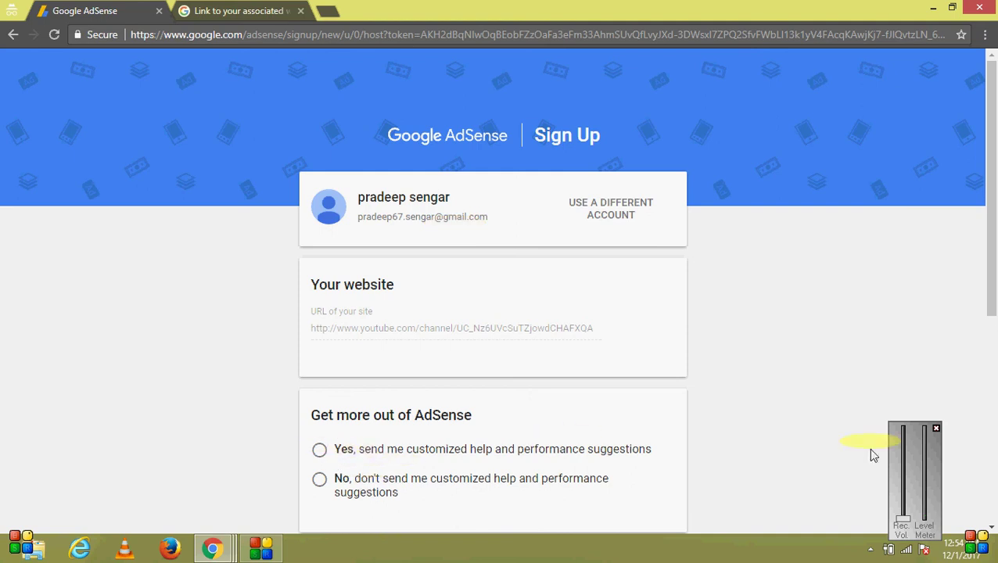
scroll(992, 524, down, 2)
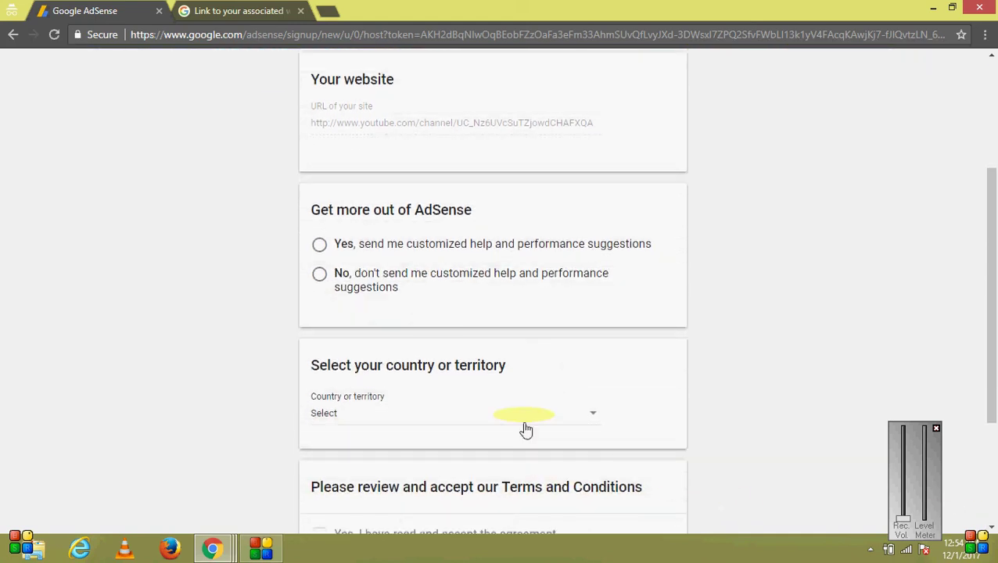
click(526, 430)
scroll(526, 431, down, 5)
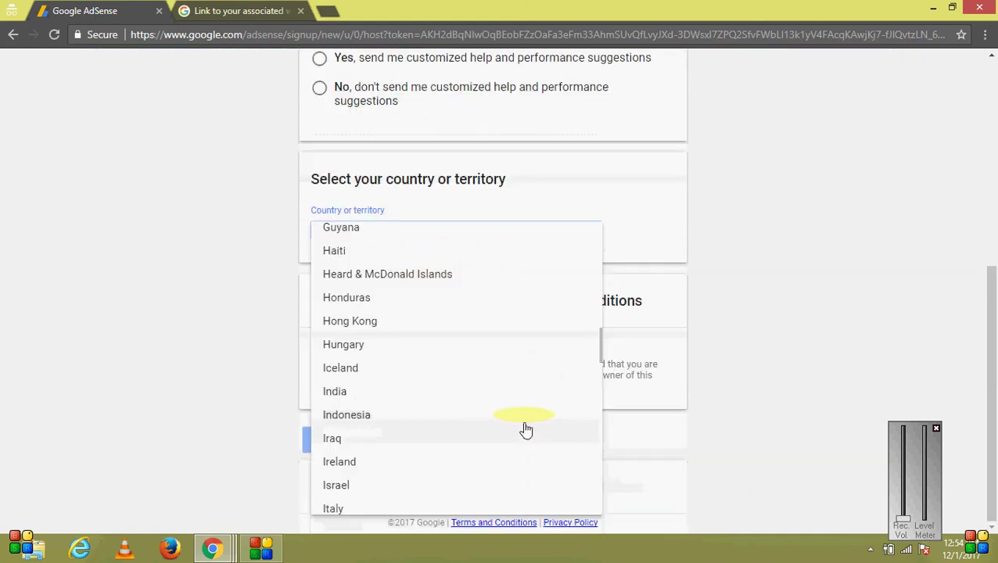
click(441, 391)
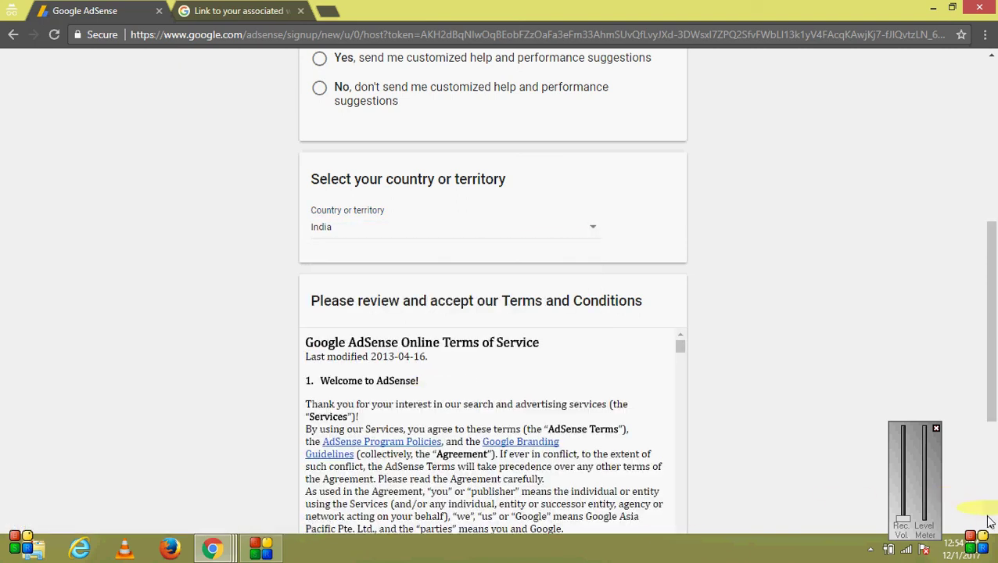
- Accept the AdSense terms and opt in to customized help and performance suggestions
scroll(990, 527, down, 2)
scroll(990, 531, down, 1)
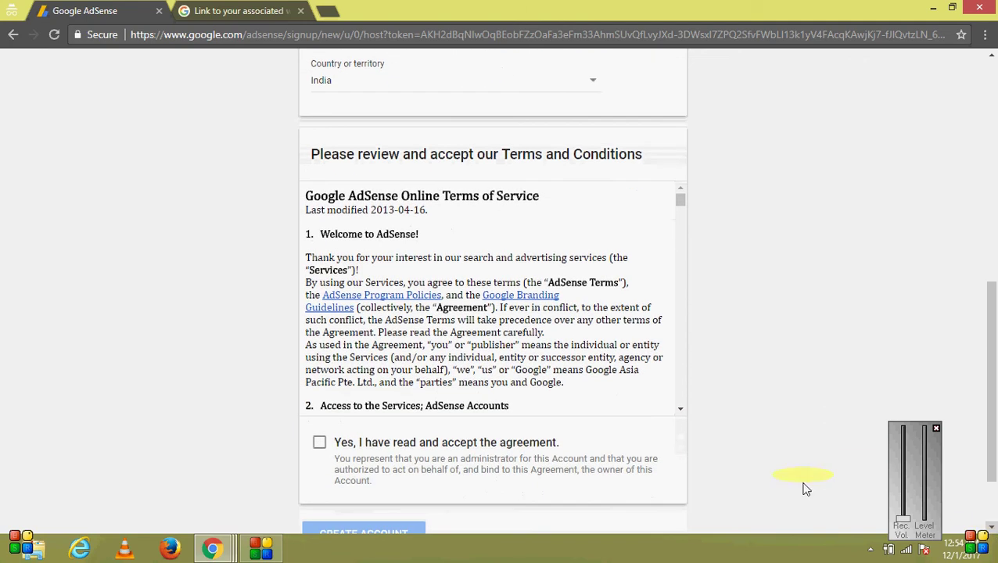
click(320, 444)
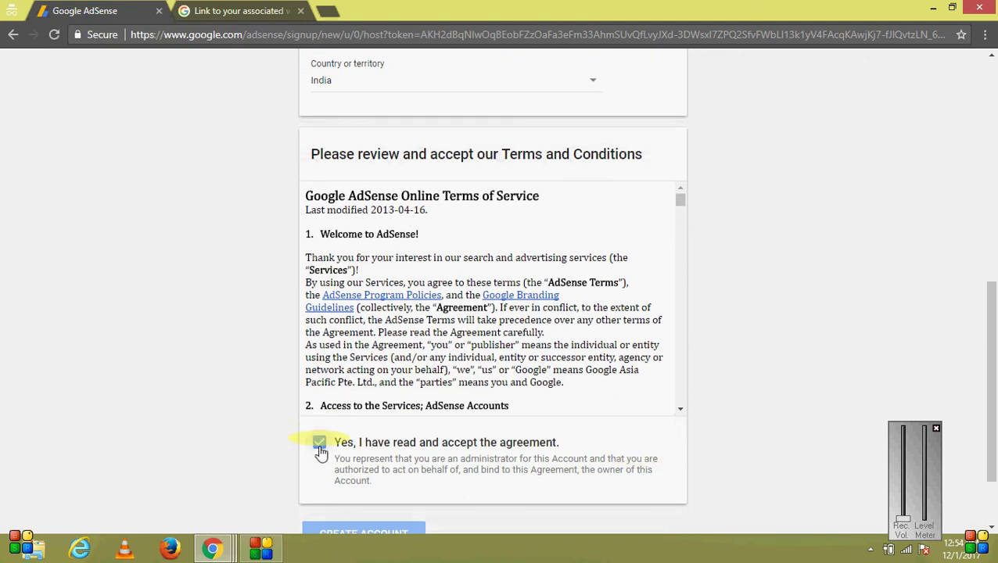
scroll(990, 59, up, 4)
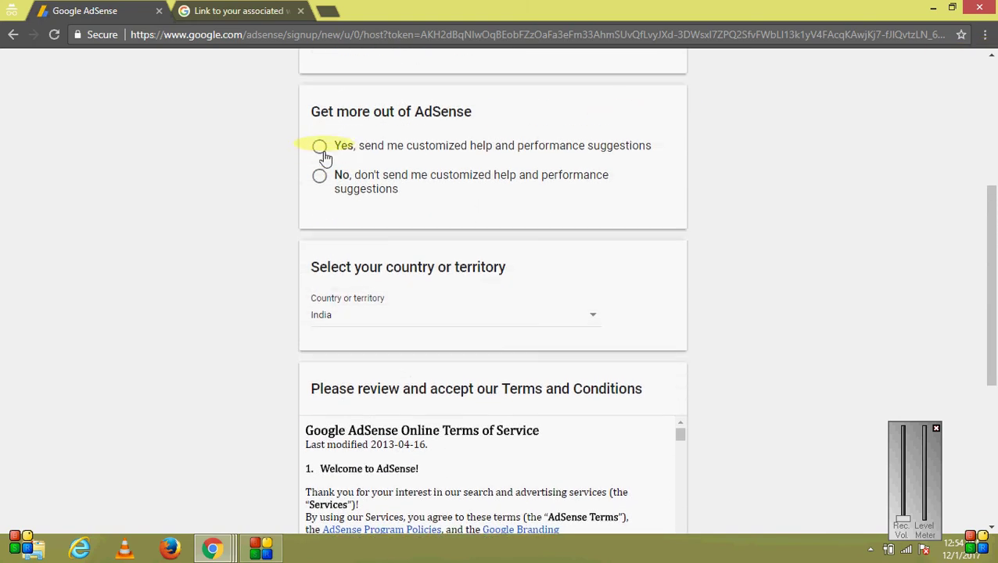
click(321, 147)
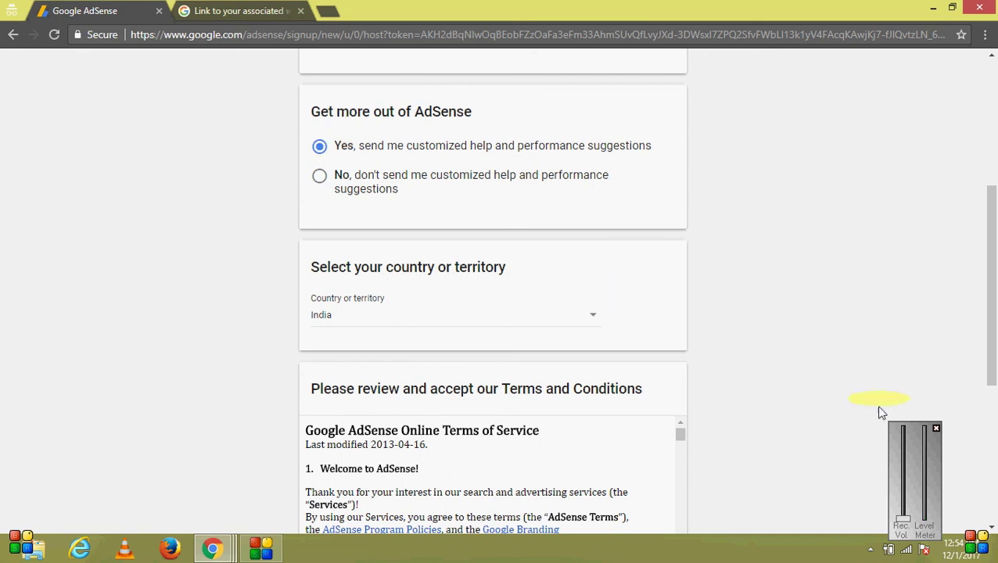
mouse_move(993, 544)
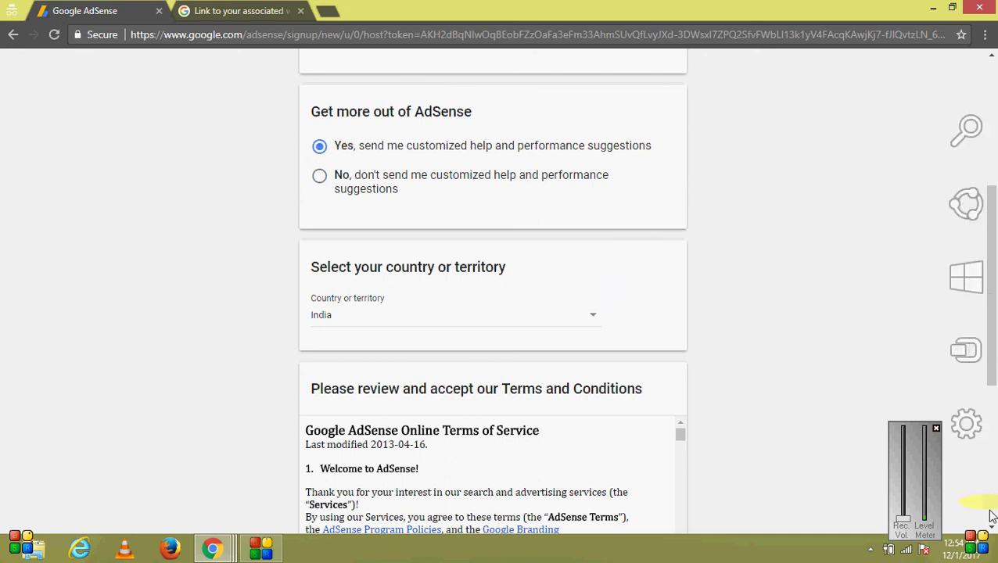
scroll(735, 487, down, 4)
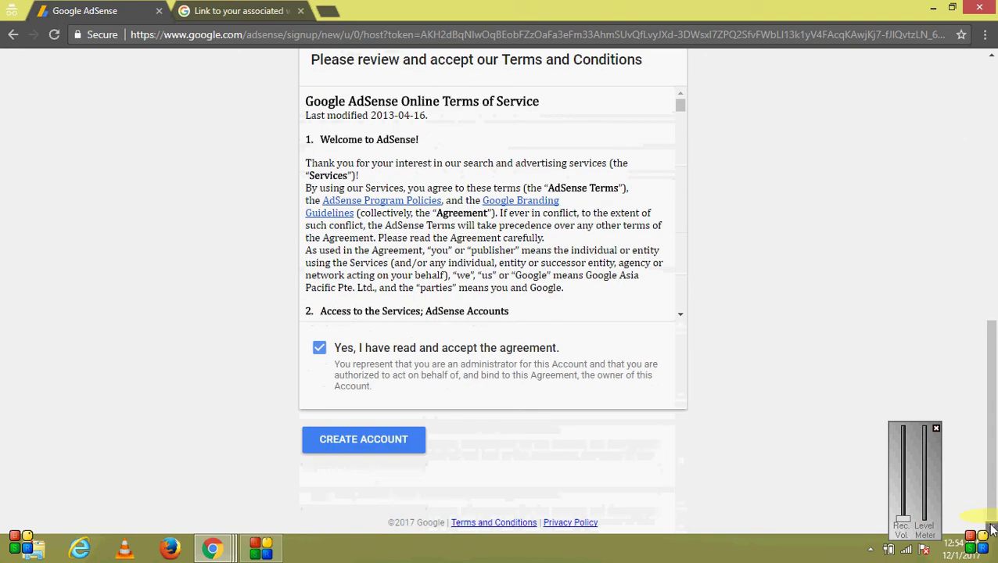
scroll(735, 486, up, 1)
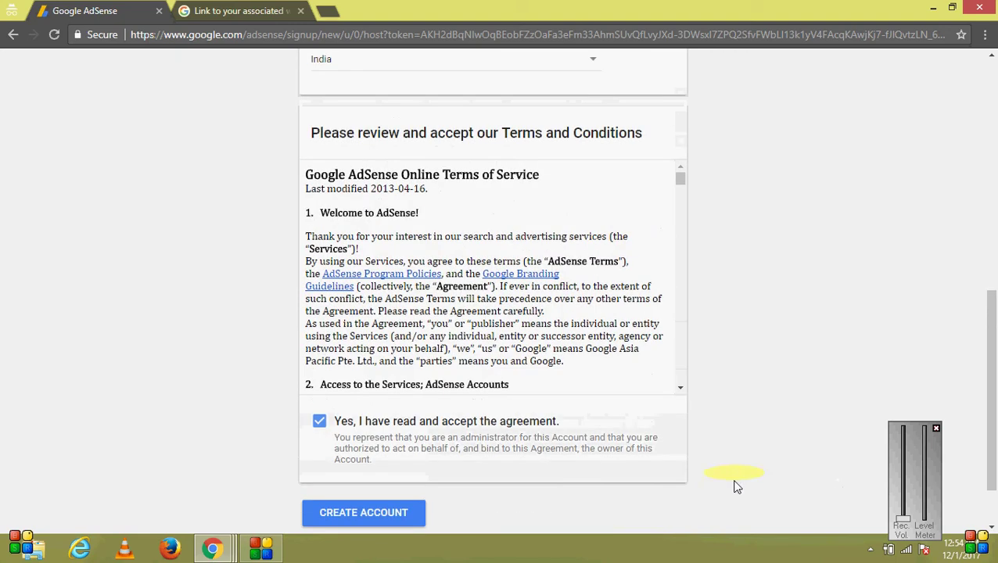
- Create the AdSense account and choose GET STARTED on the 'Ads made easy' welcome
click(361, 512)
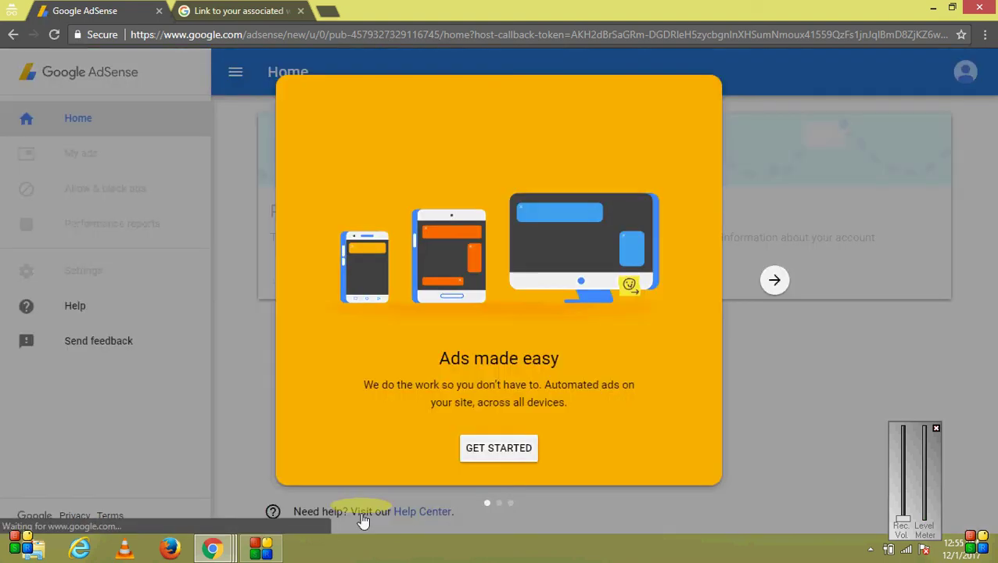
click(492, 449)
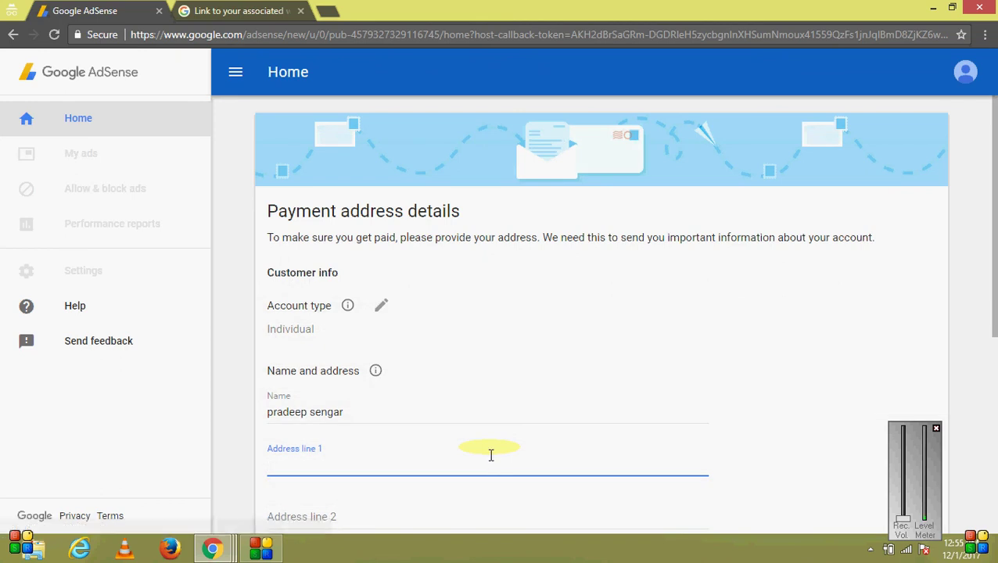
- Choose Individual as the account type and enter Address line 1
click(329, 332)
click(330, 332)
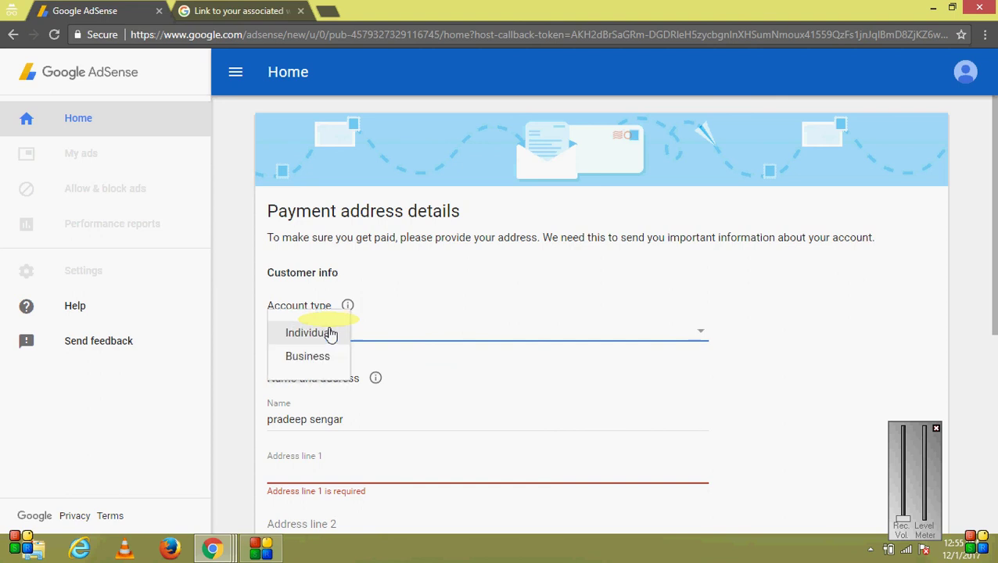
click(334, 339)
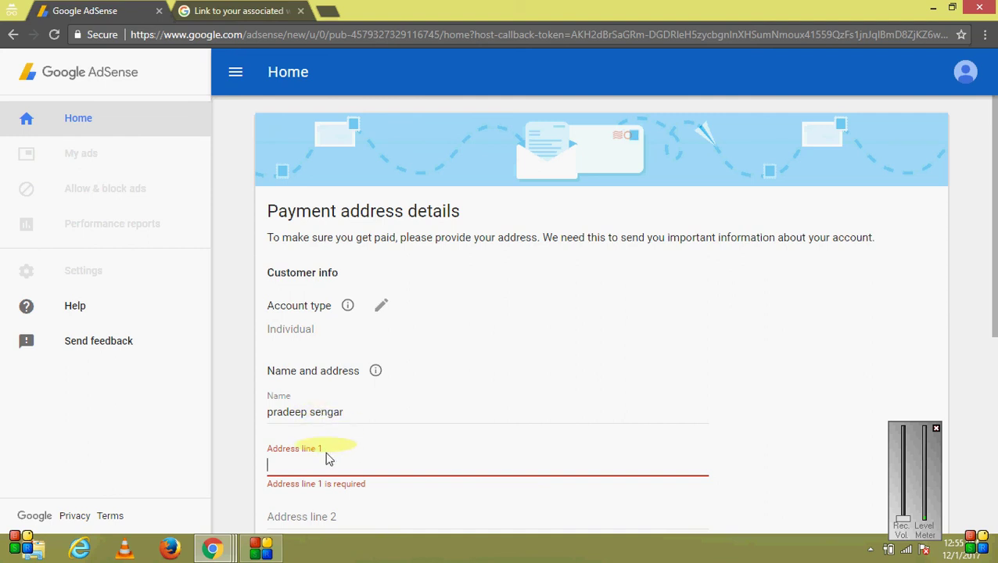
text(e)
key(BackSpace)
key(BackSpace)
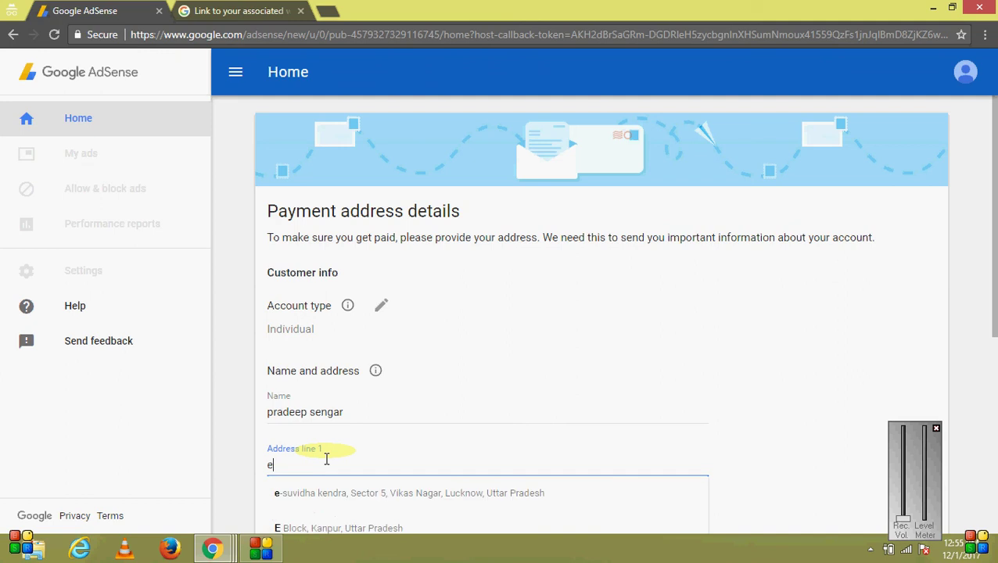
text(jsdnmdsnmd)
key(BackSpace)
key(BackSpace)
key(BackSpace)
key(BackSpace)
key(BackSpace)
key(BackSpace)
key(BackSpace)
key(BackSpace)
key(BackSpace)
key(BackSpace)
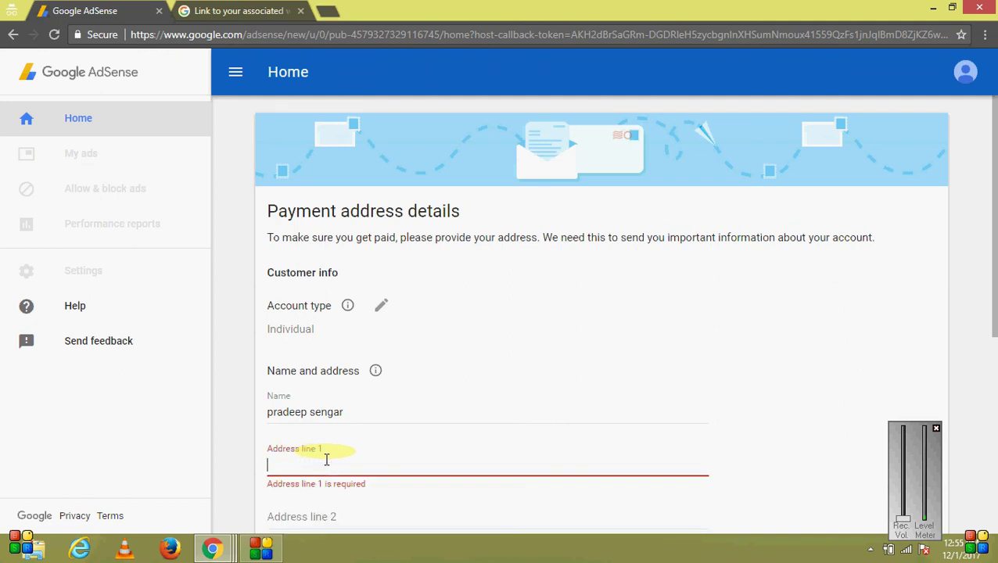
text(ksdkkskjdsk)
key(BackSpace)
key(BackSpace)
key(BackSpace)
key(BackSpace)
key(BackSpace)
key(BackSpace)
key(BackSpace)
key(BackSpace)
key(BackSpace)
key(BackSpace)
key(BackSpace)
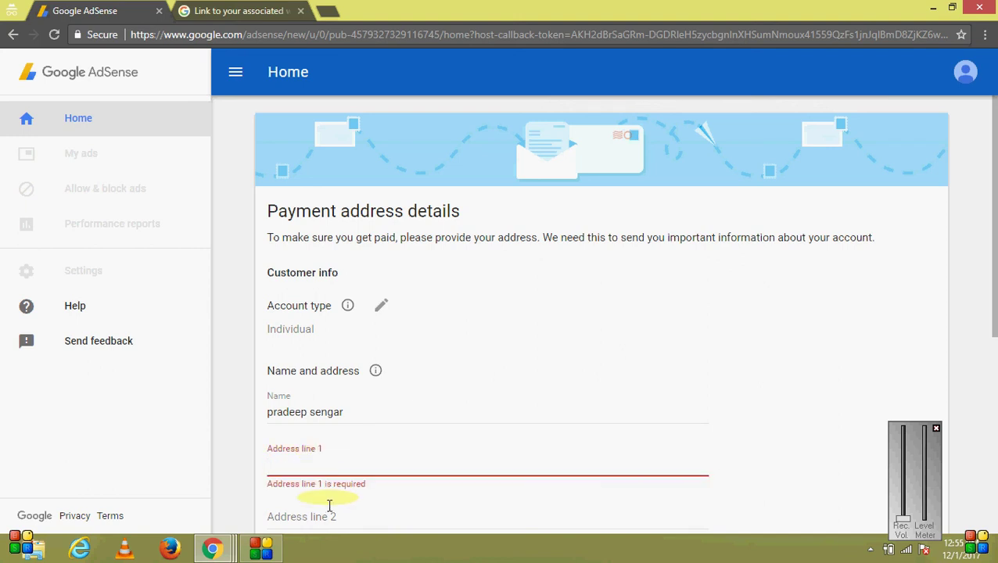
text(adss)
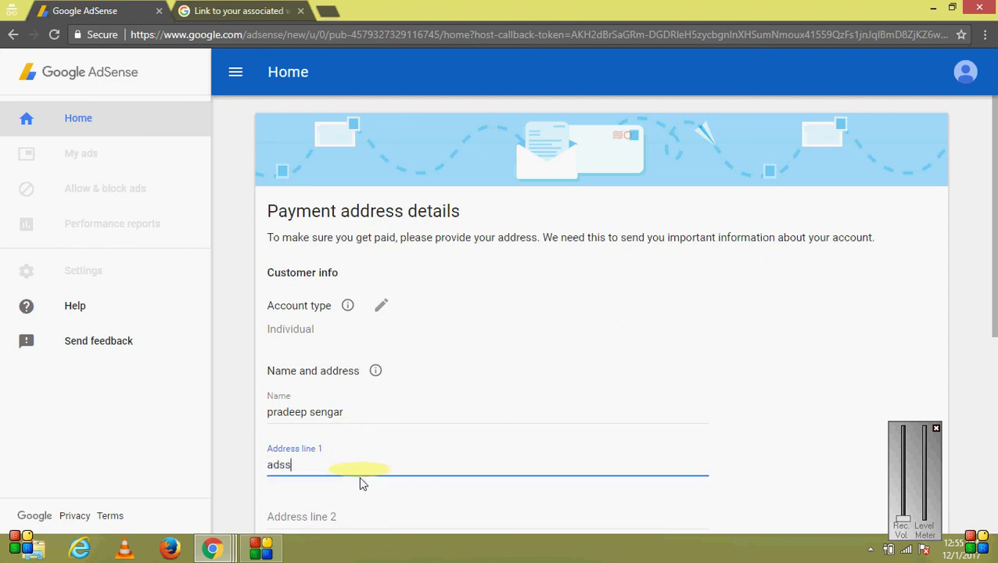
- Complete Address line 2, city, postal code, state and phone number using the saved address suggestion
click(350, 522)
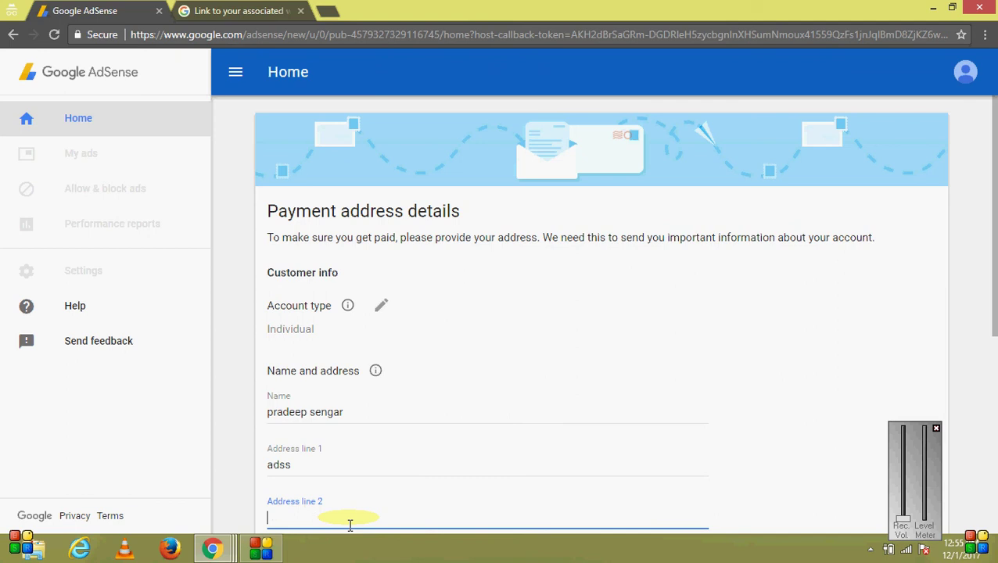
key(Tab)
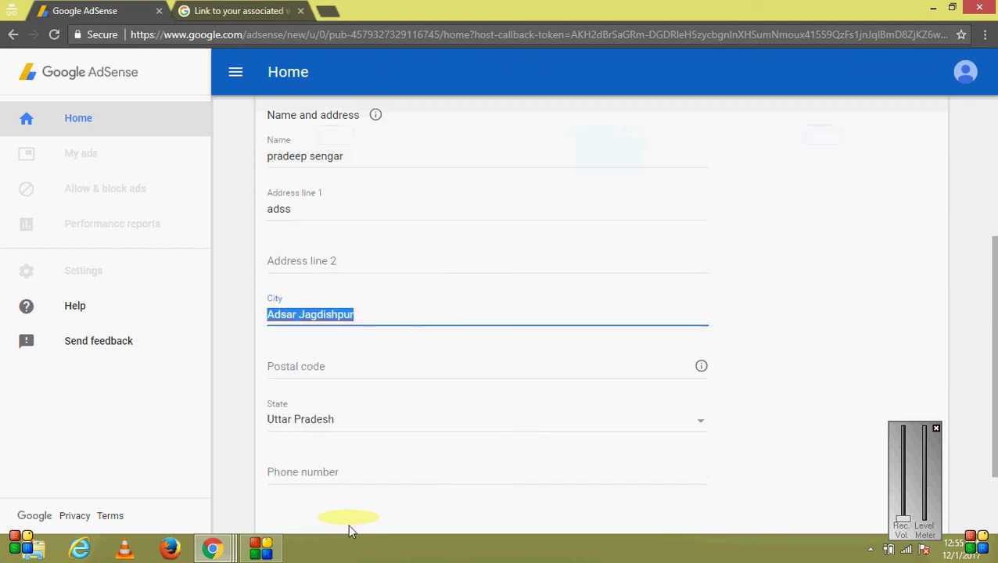
click(346, 373)
click(347, 373)
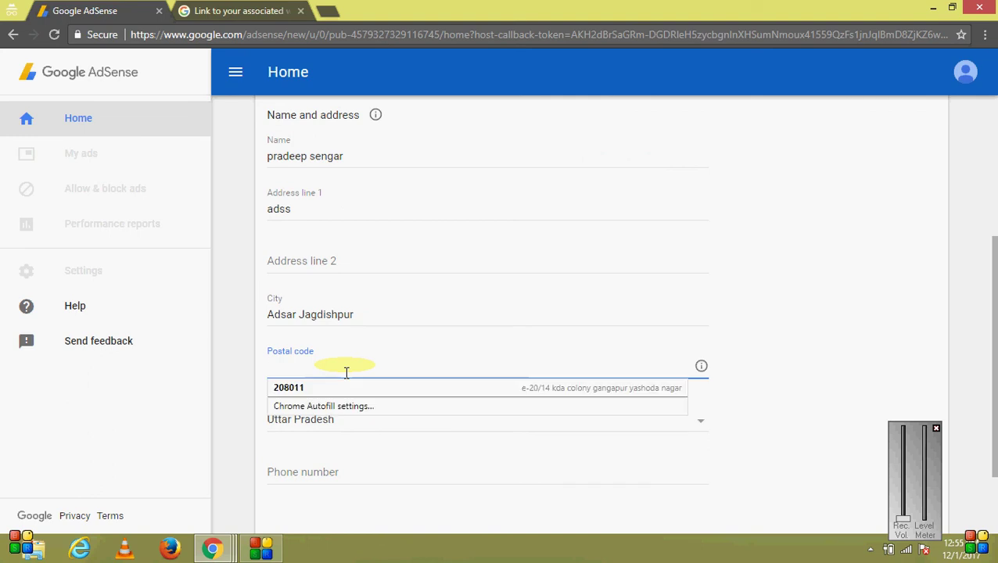
key(Down)
key(Return)
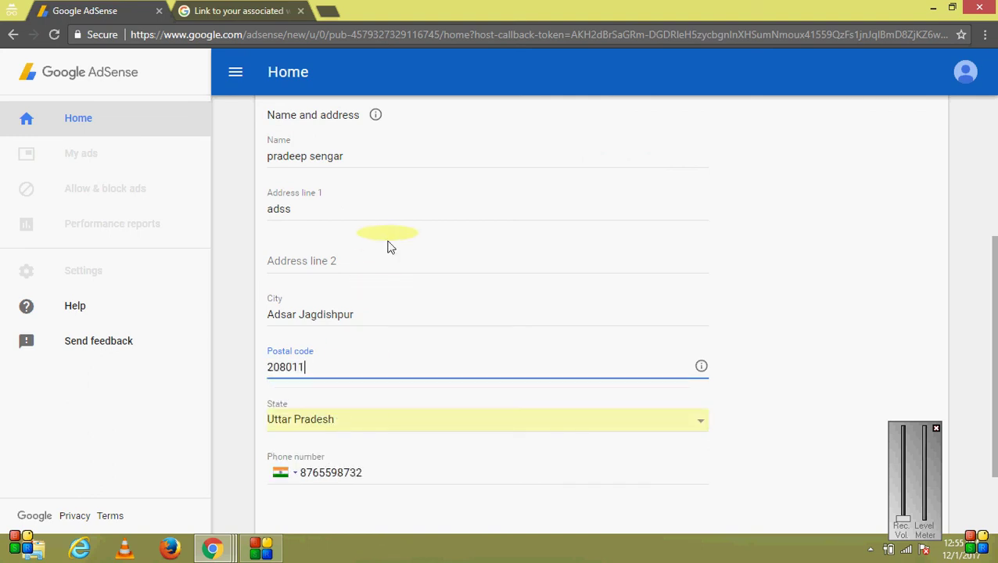
click(262, 548)
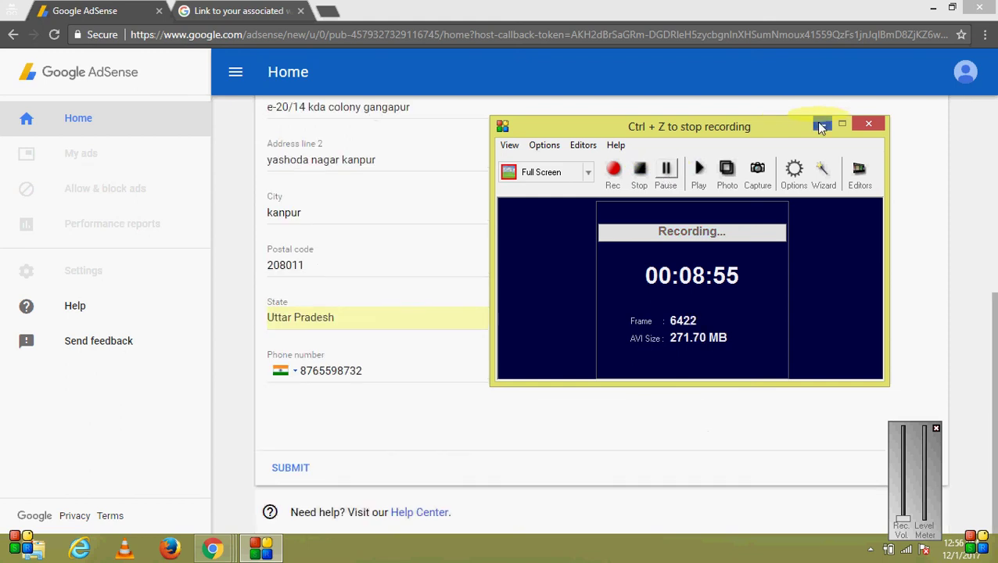
click(822, 124)
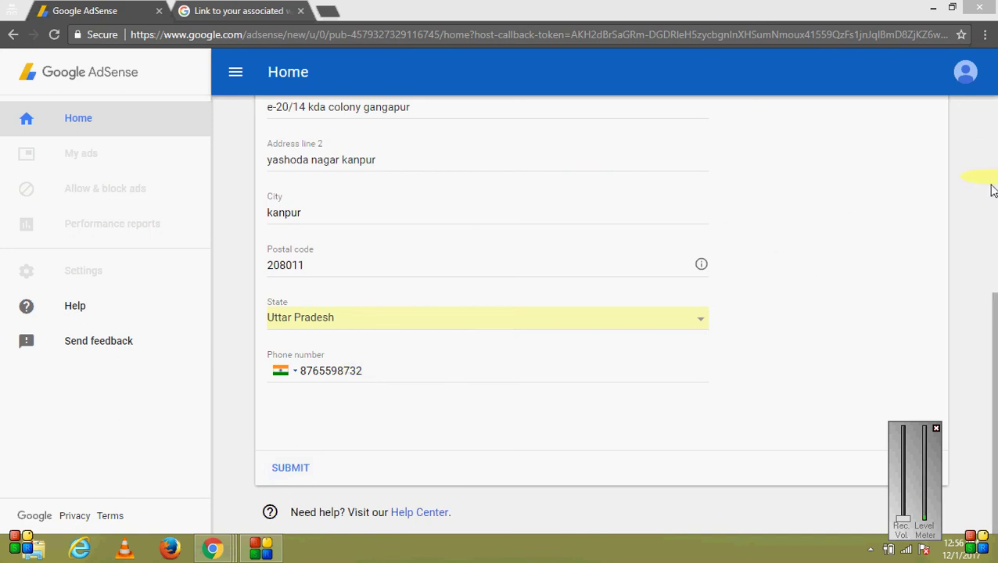
- Submit the payment address and choose REDIRECT to return to YouTube
click(289, 469)
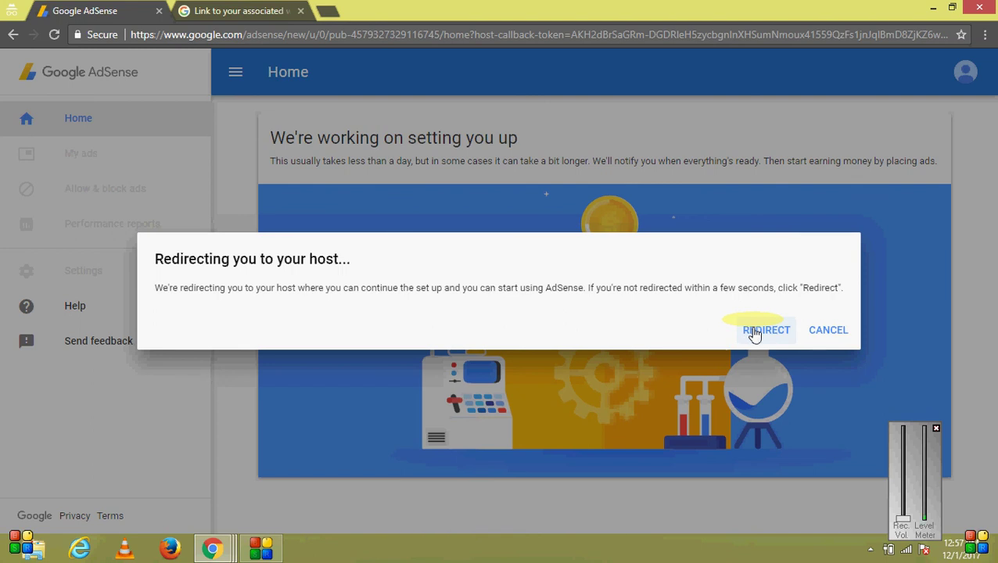
click(753, 334)
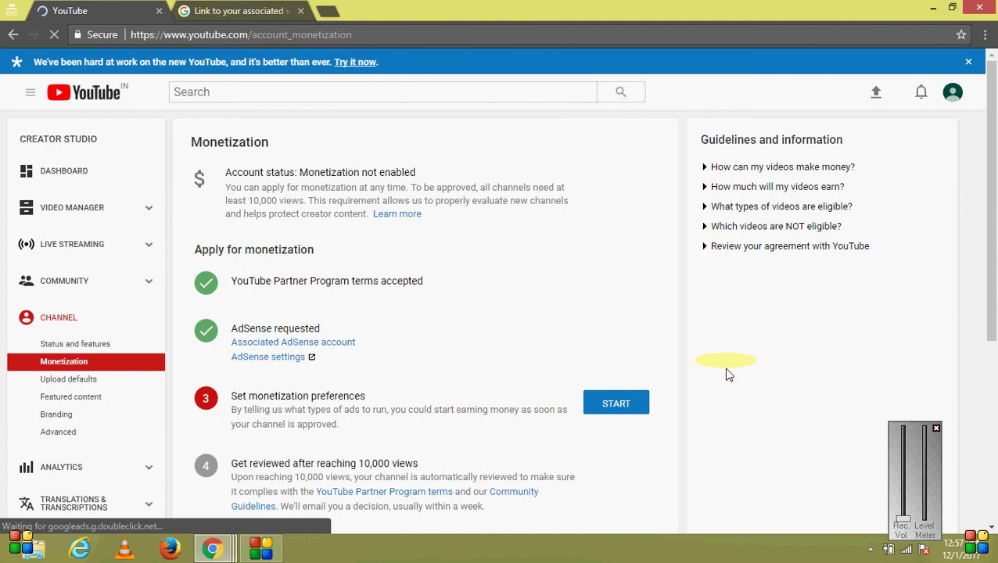
- Save monetization preferences enabling overlay, sponsored card and skippable video ads for all videos
click(618, 413)
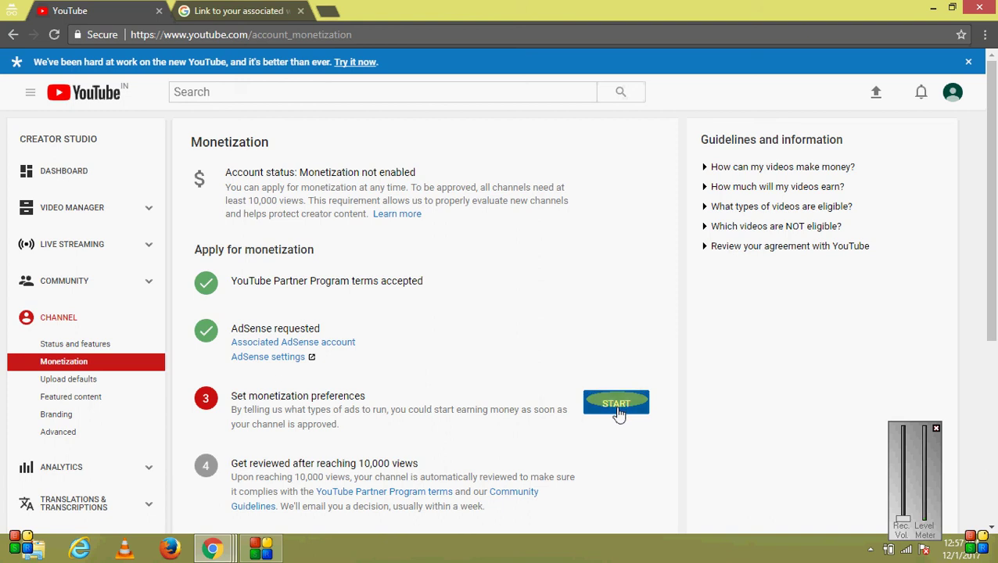
click(618, 413)
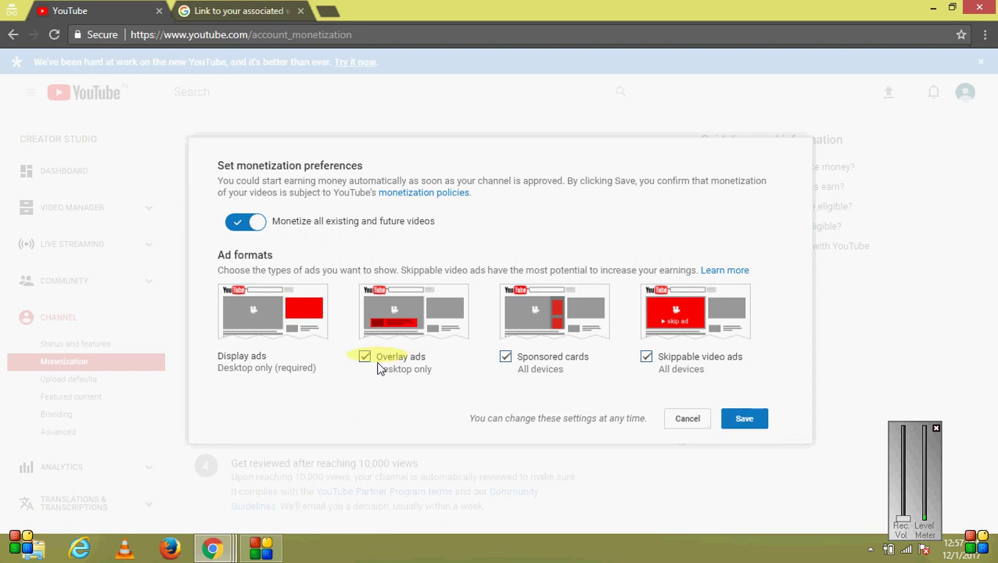
click(738, 427)
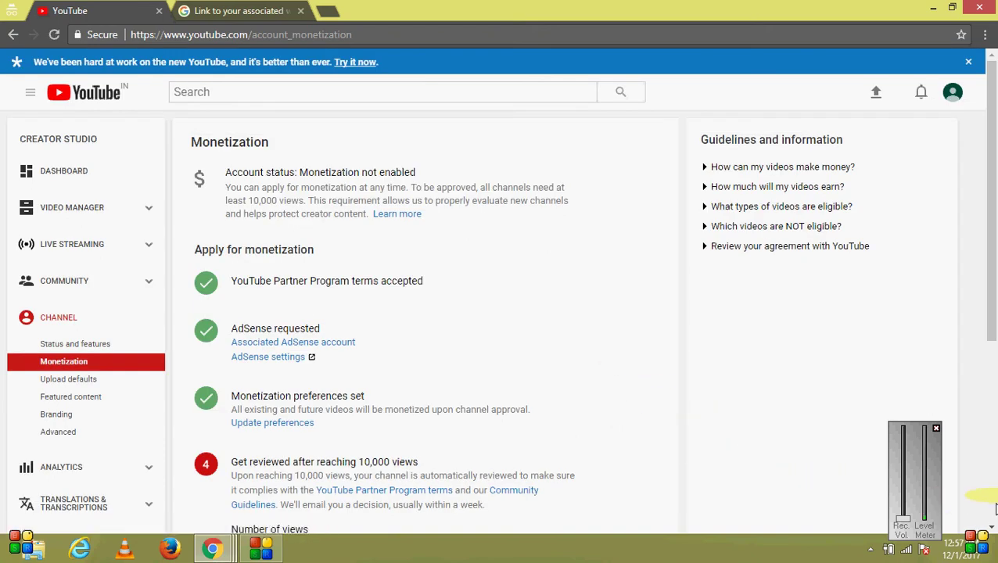
scroll(992, 529, down, 5)
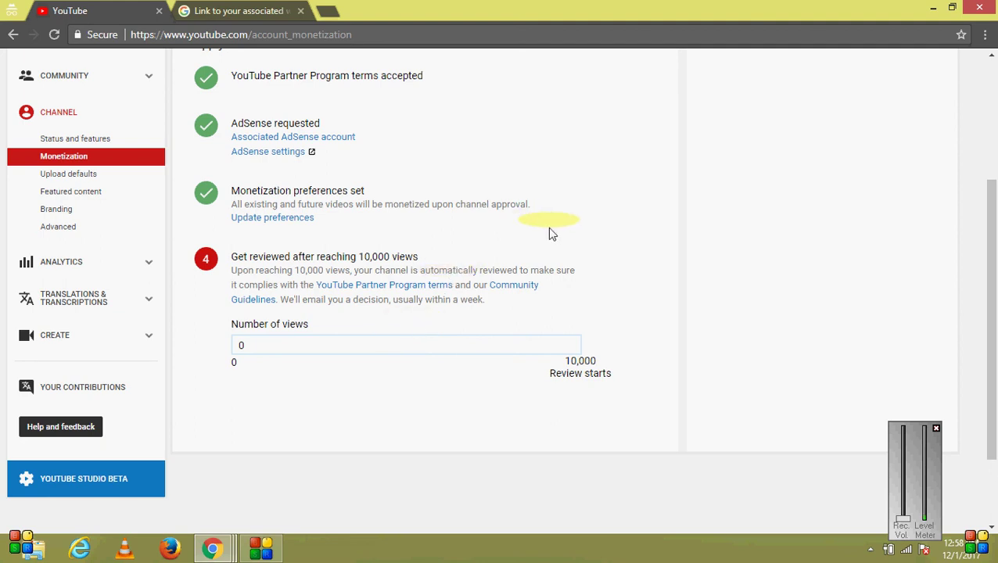
click(991, 161)
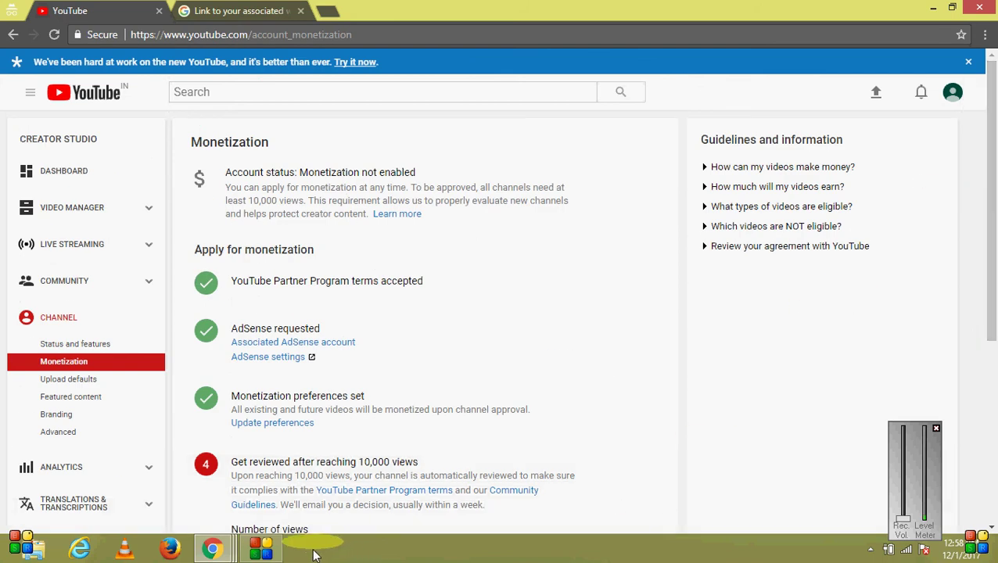
mouse_move(255, 553)
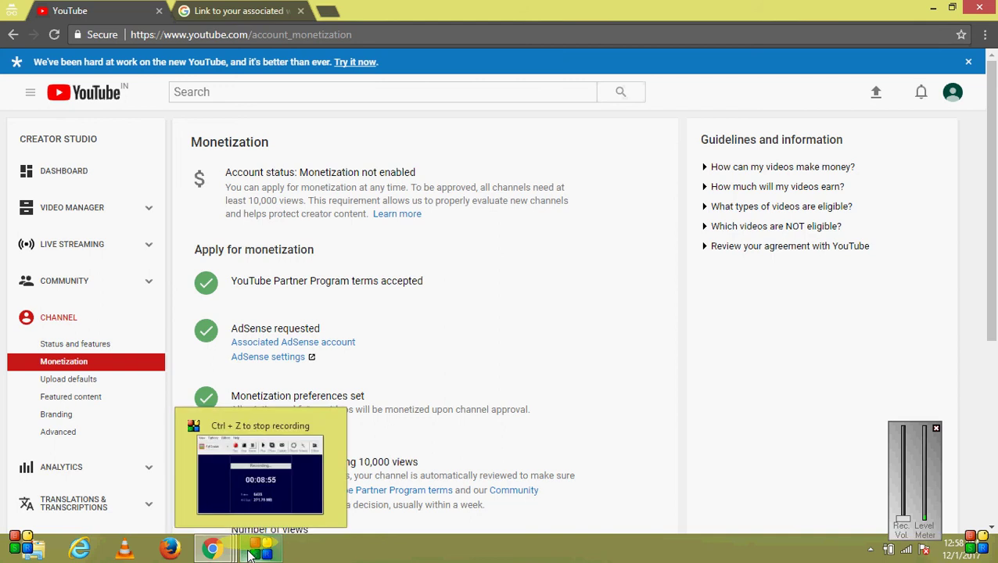